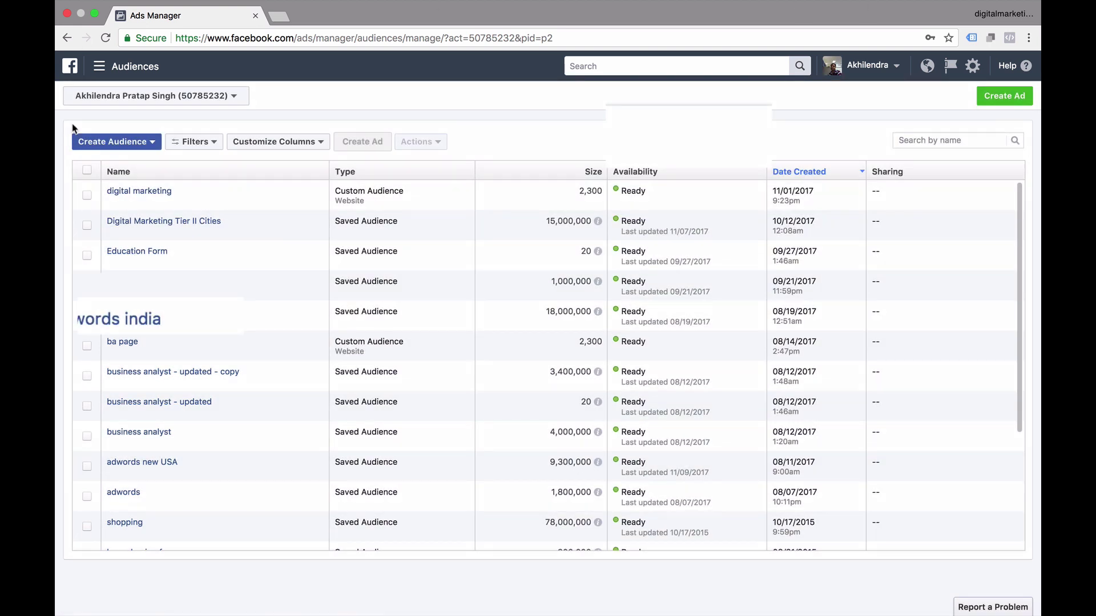
- Start a new custom audience based on Engagement with content on Facebook or Instagram
{"action": "left_click", "coordinate": [130, 142]}
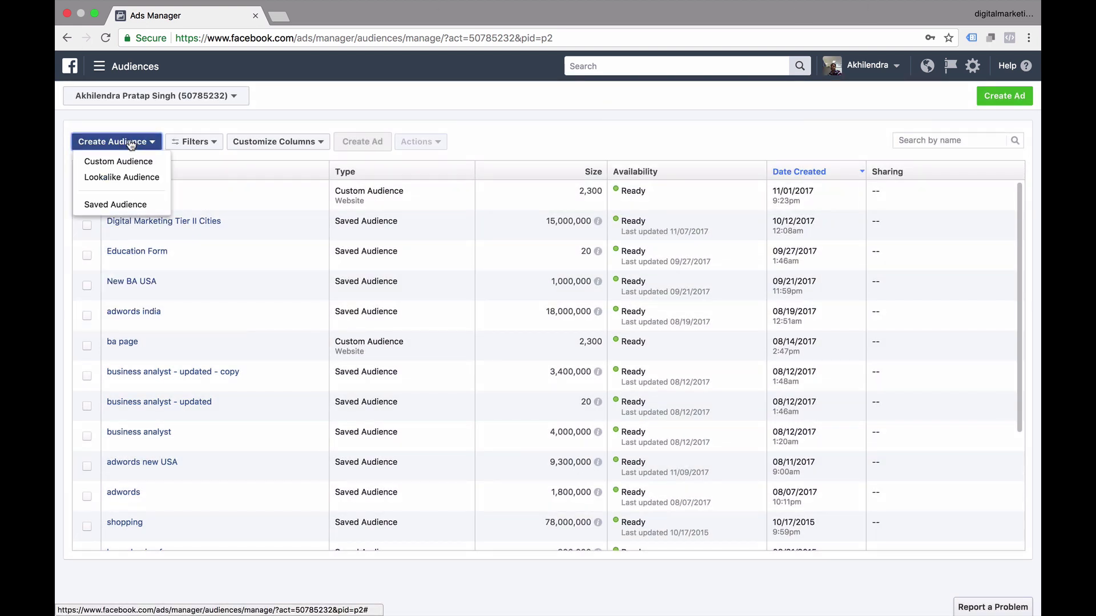
{"action": "left_click", "coordinate": [98, 163]}
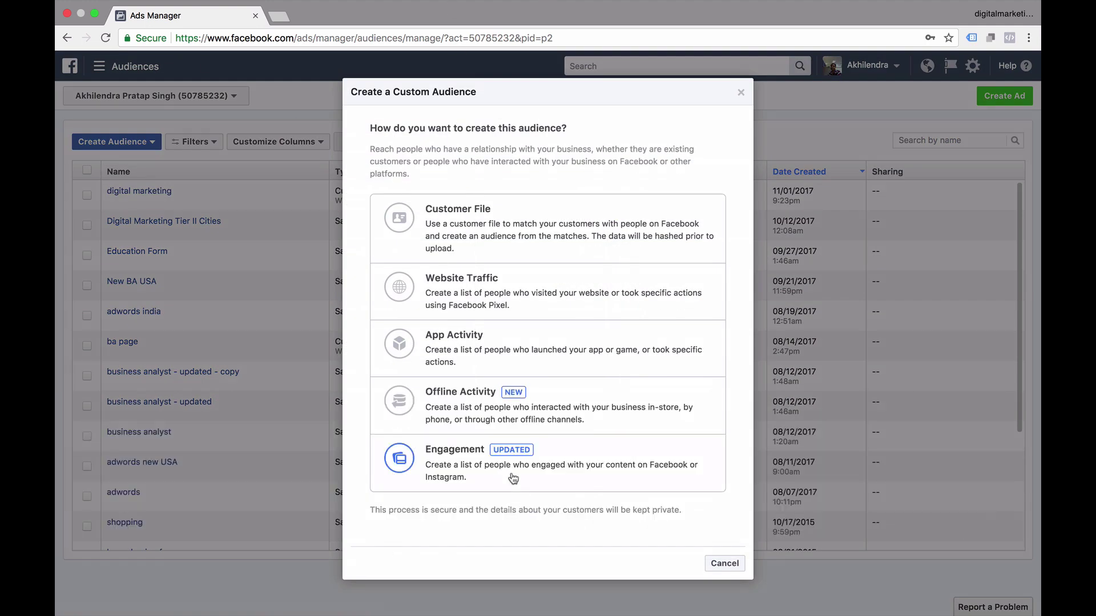
{"action": "left_click", "coordinate": [466, 473]}
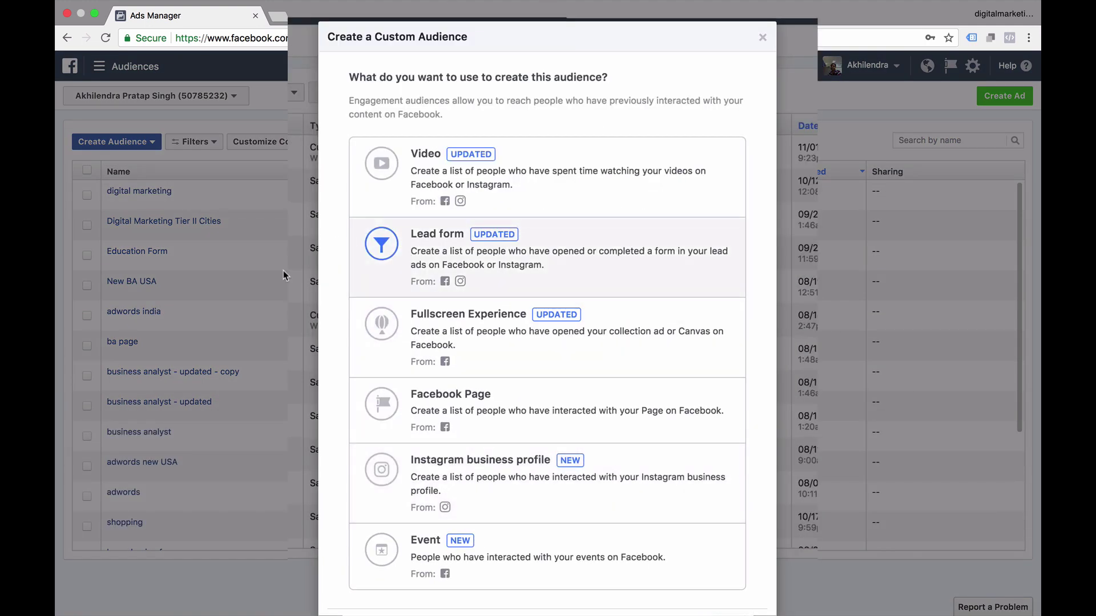
{"action": "scroll", "coordinate": [485, 225], "scroll_direction": "down", "scroll_amount": 2}
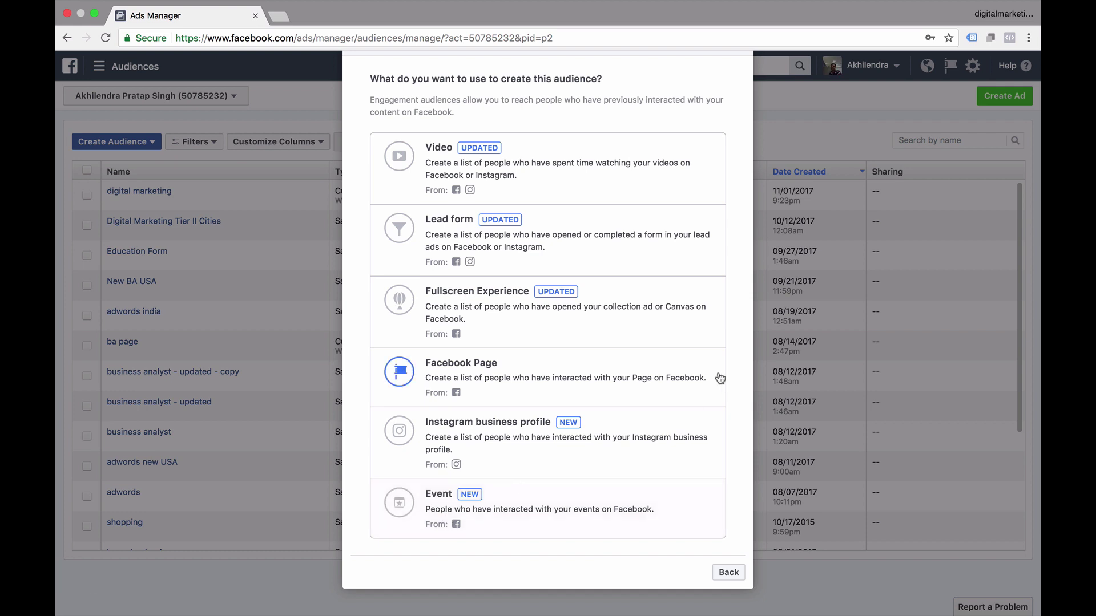
- Examine the content types offered for a Video engagement audience, and return to the engagement source list
{"action": "left_click", "coordinate": [521, 165]}
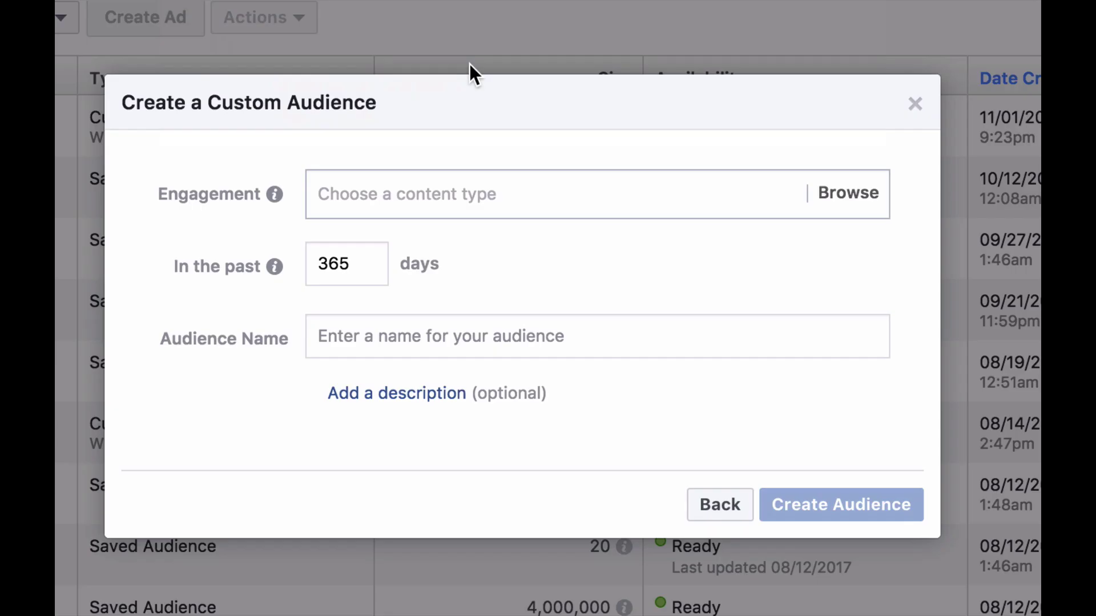
{"action": "left_click", "coordinate": [544, 186]}
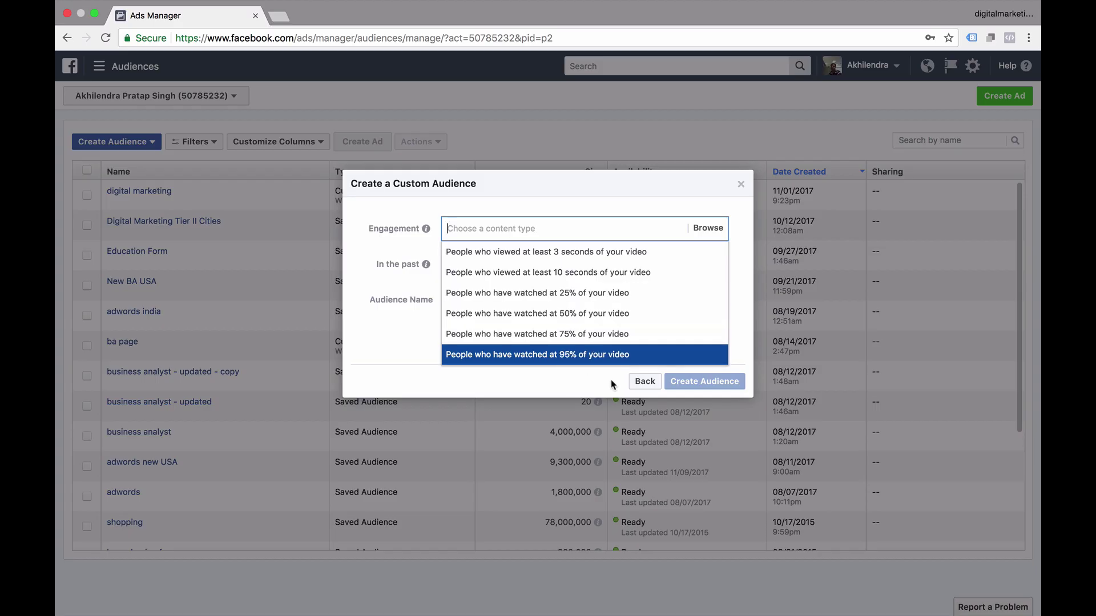
{"action": "left_click", "coordinate": [642, 381]}
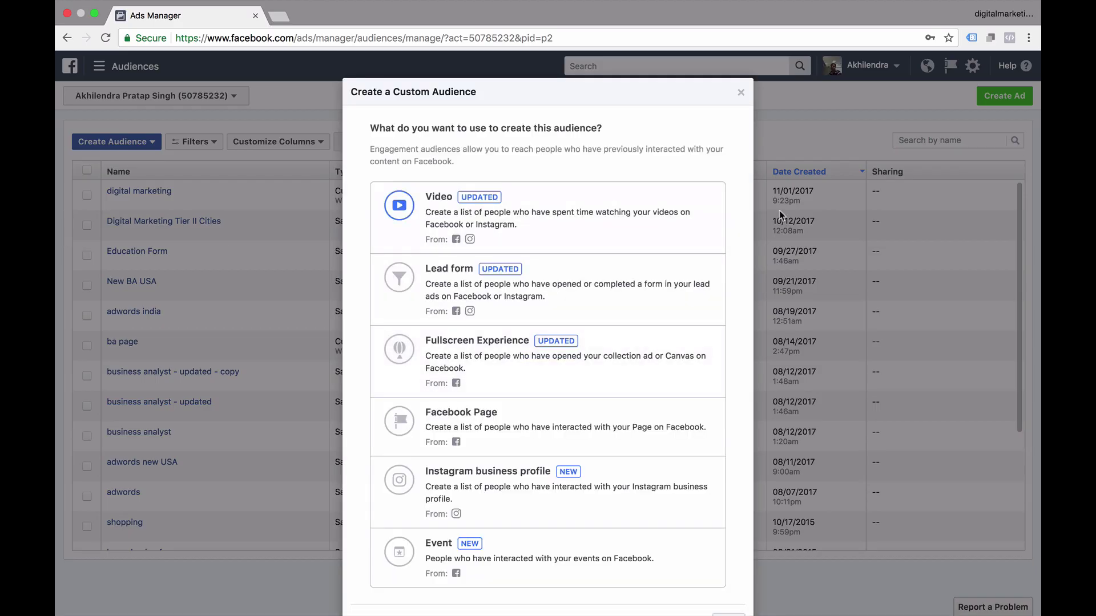
- Open the Lead form audience setup and examine its ANY/ALL matching options and form interaction choices
{"action": "left_click", "coordinate": [554, 299]}
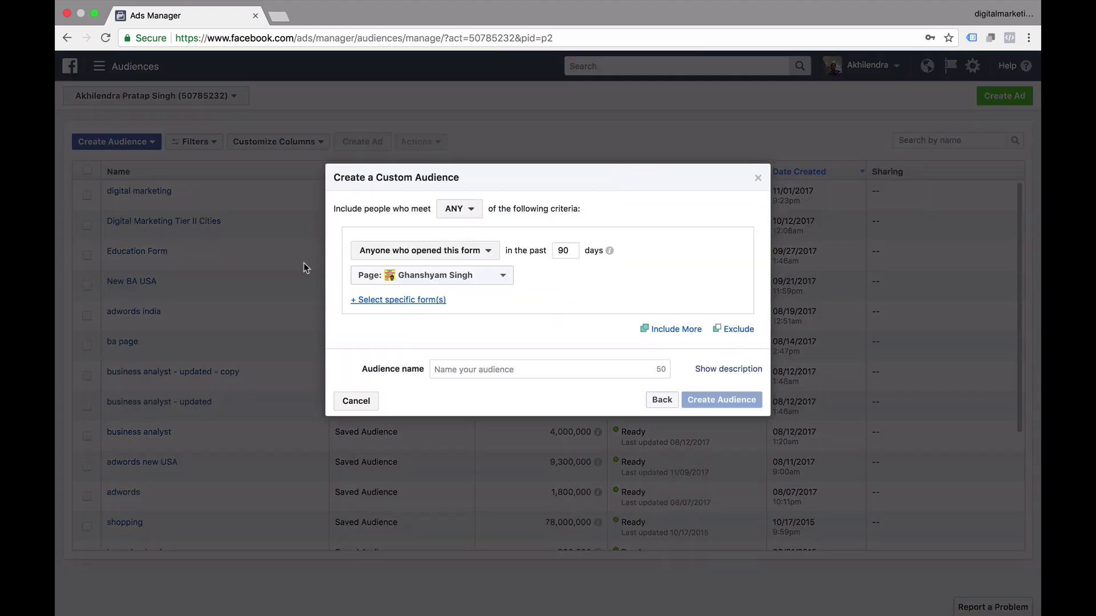
{"action": "left_click", "coordinate": [471, 209]}
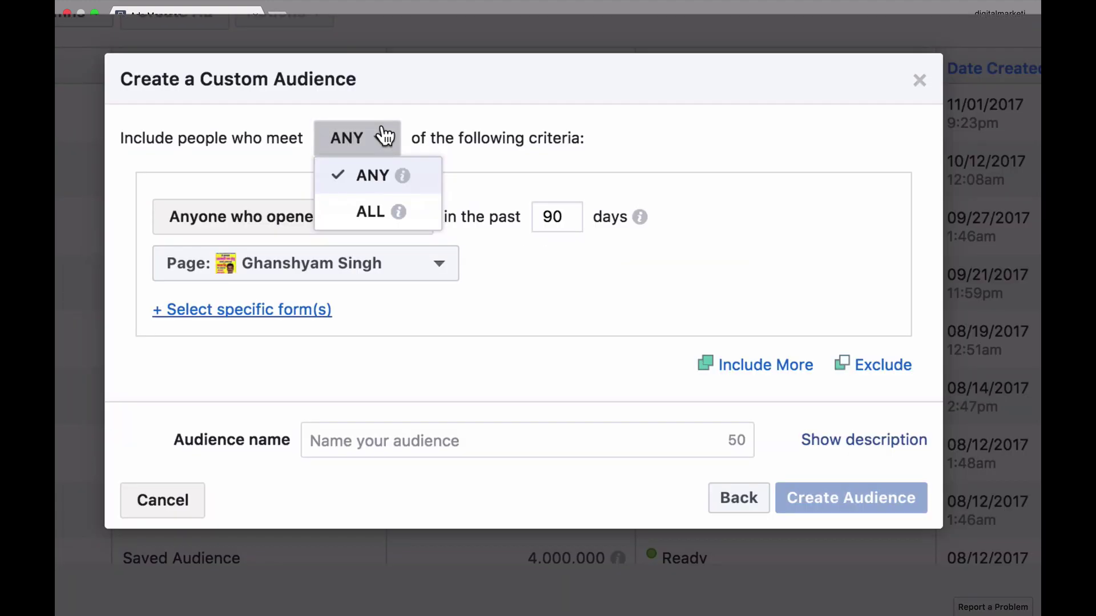
{"action": "left_click", "coordinate": [603, 119]}
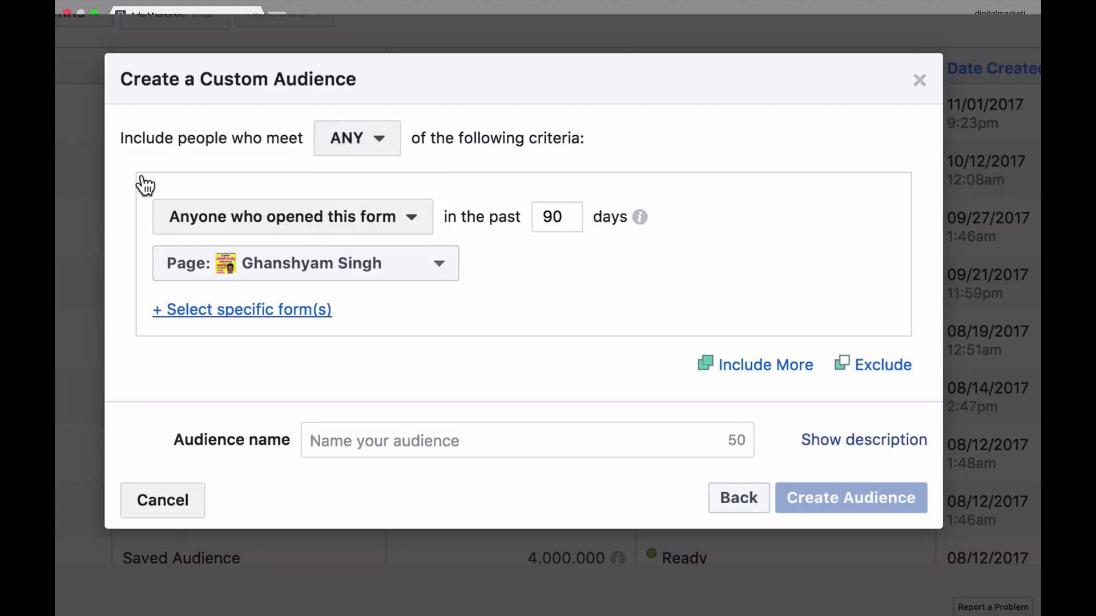
{"action": "left_click", "coordinate": [403, 215]}
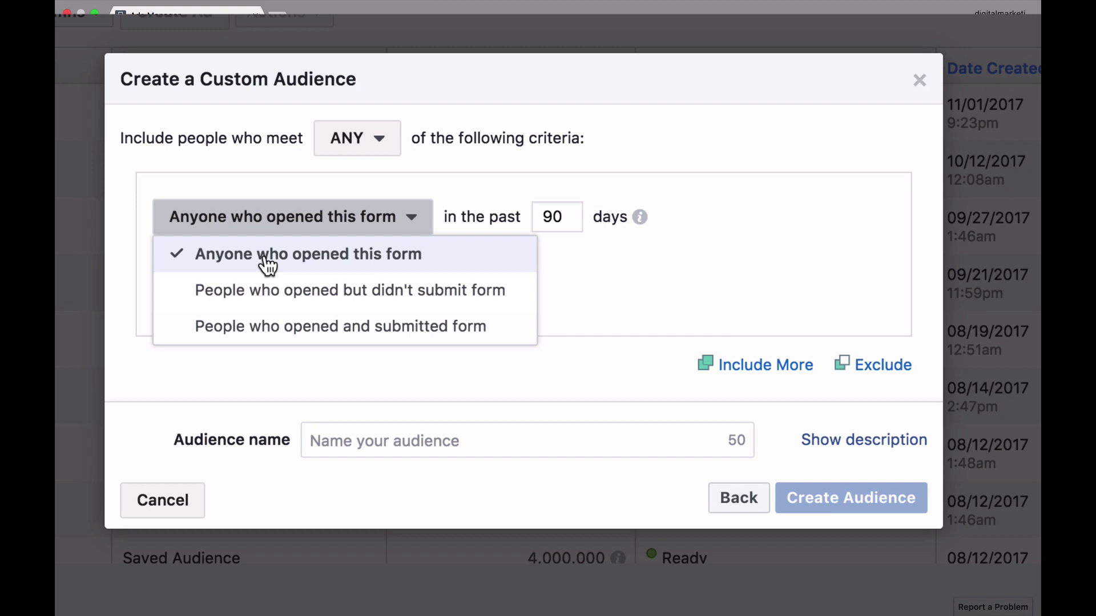
{"action": "left_click", "coordinate": [693, 117]}
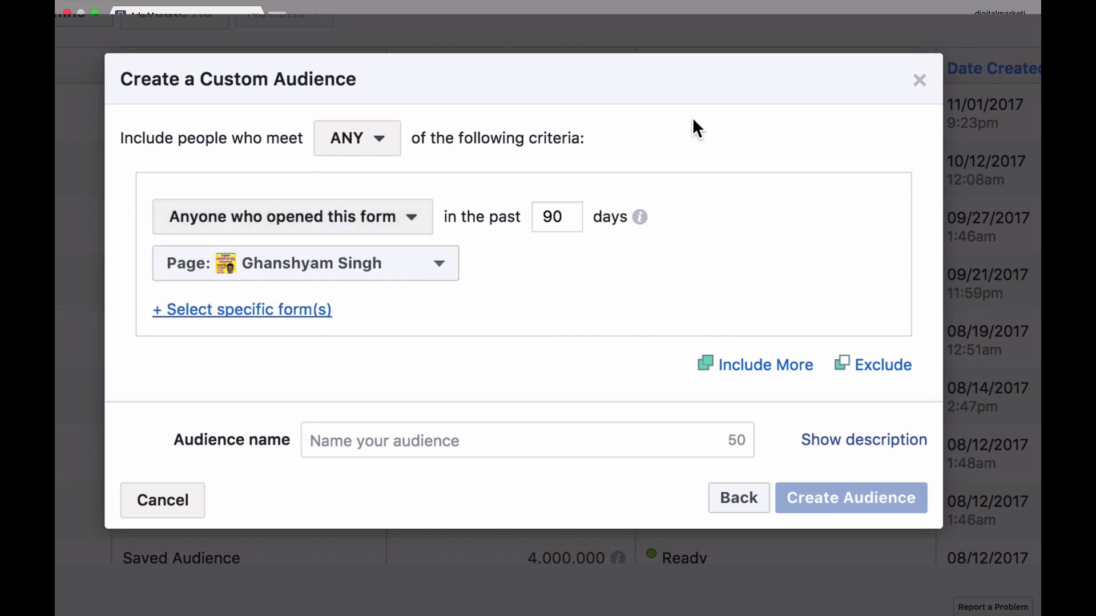
- Set the lead form audience's page to Digital Marketing 4 Entrepreneurs and open the selection of specific forms
{"action": "left_click", "coordinate": [425, 264]}
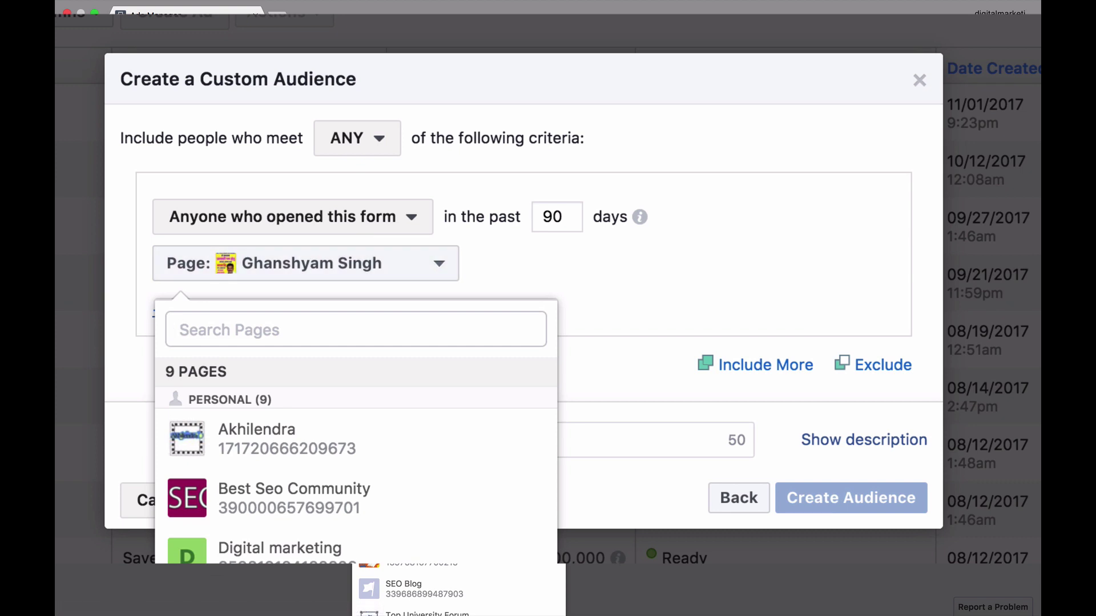
{"action": "left_click", "coordinate": [411, 563]}
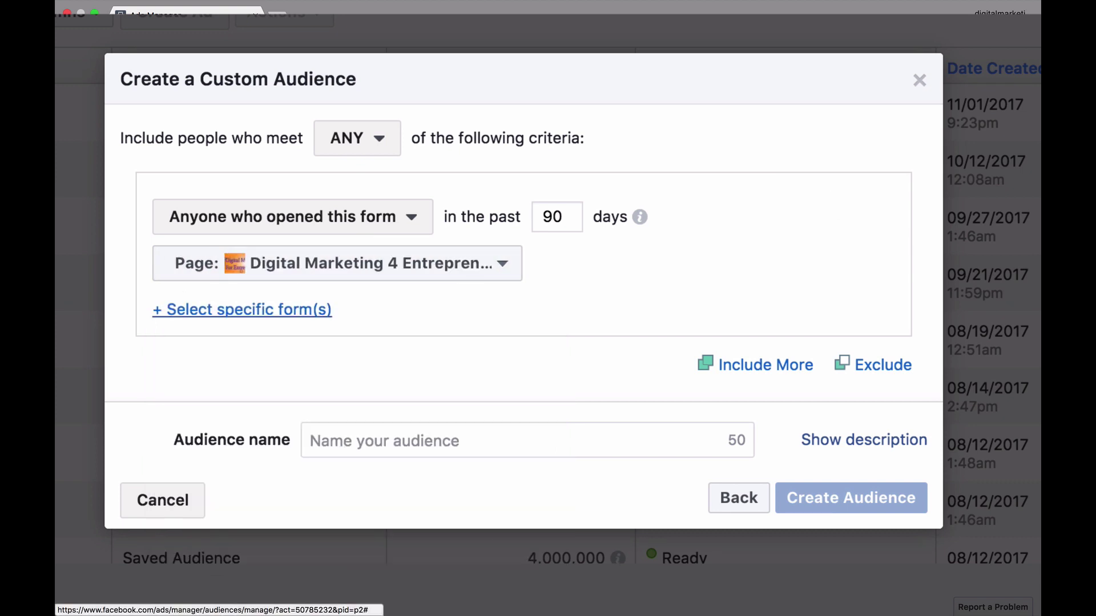
{"action": "left_click", "coordinate": [189, 311]}
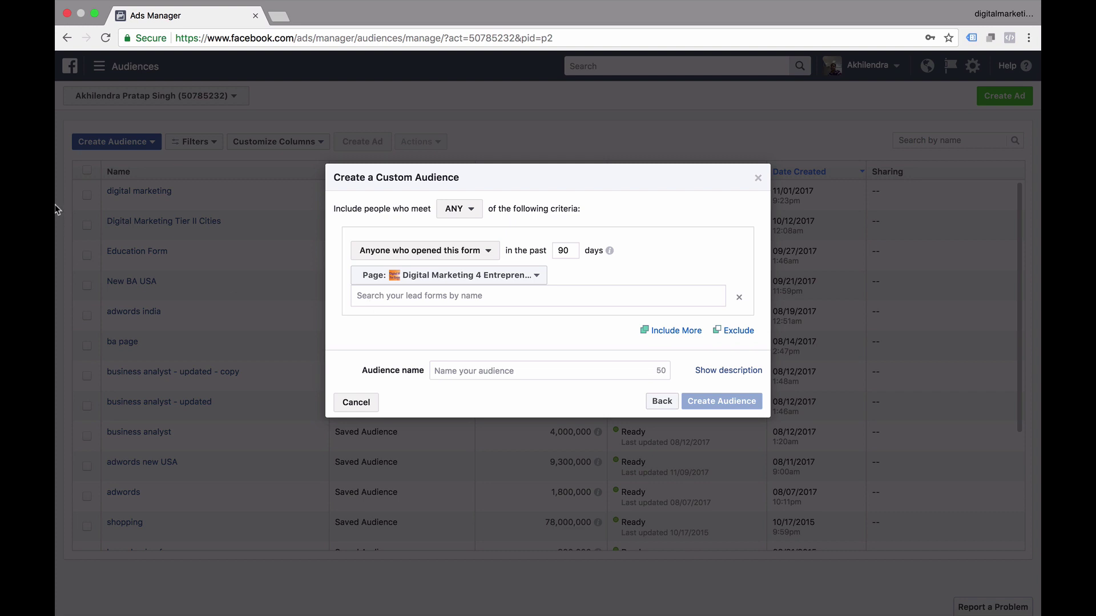
- Open facebook.com in a new tab and go to the Digital Marketing 4 Entrepreneurs page
{"action": "left_click", "coordinate": [284, 18]}
{"action": "key", "text": "ctrl+shift+Tab"}
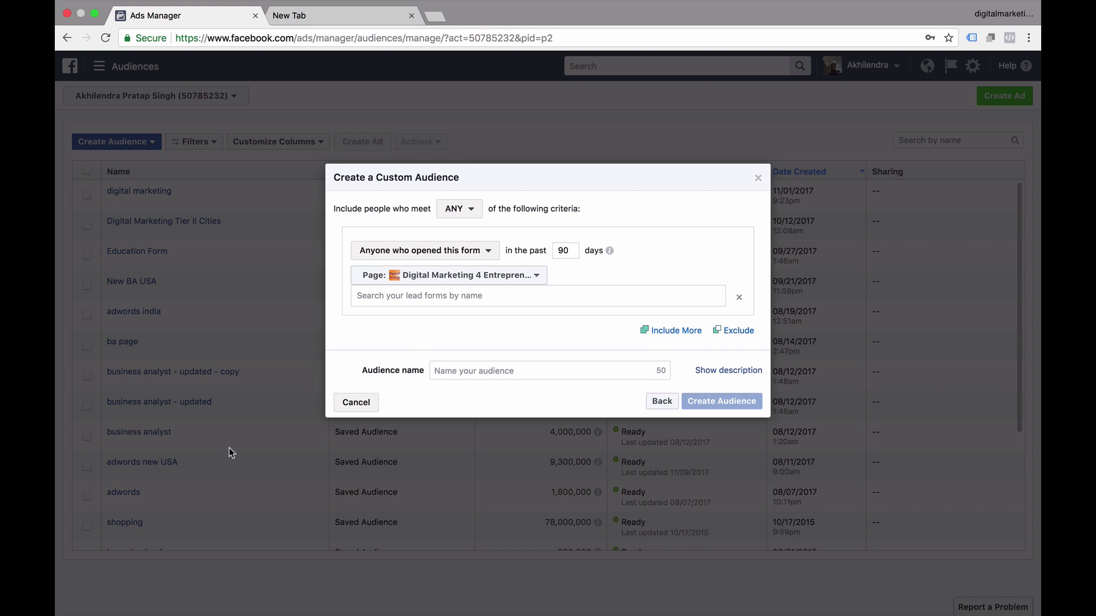
{"action": "left_click", "coordinate": [311, 18]}
{"action": "type", "text": "facebook.com"}
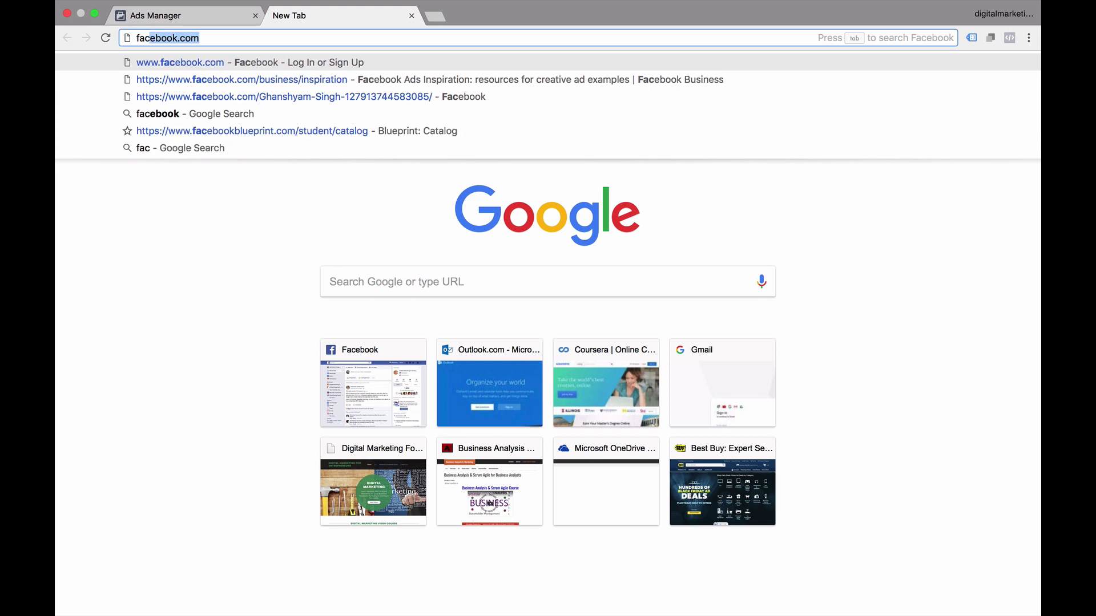
{"action": "key", "text": "Return"}
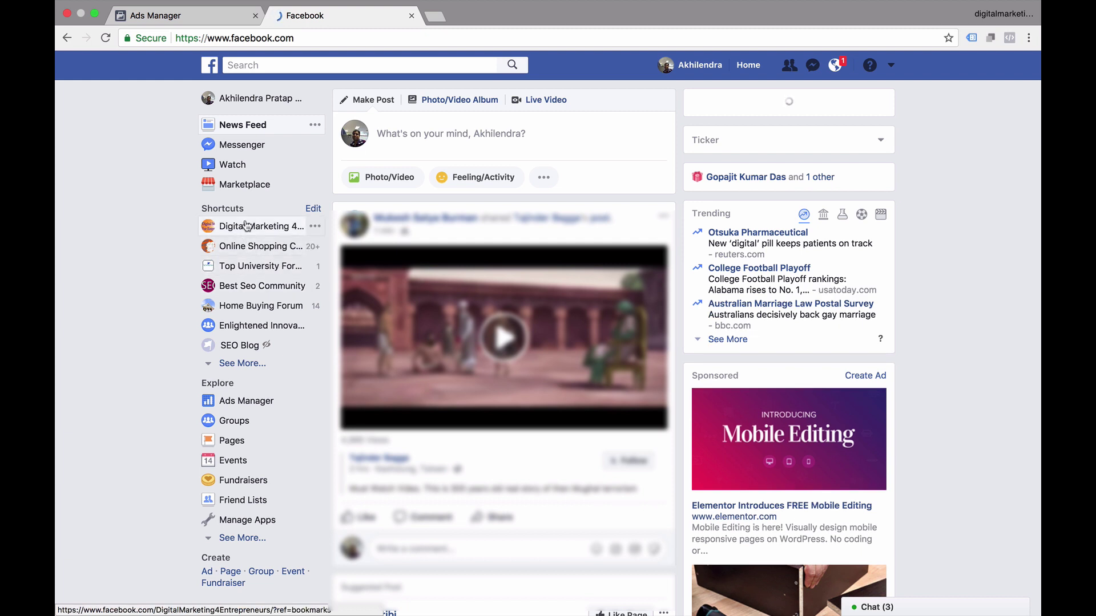
{"action": "left_click", "coordinate": [245, 225]}
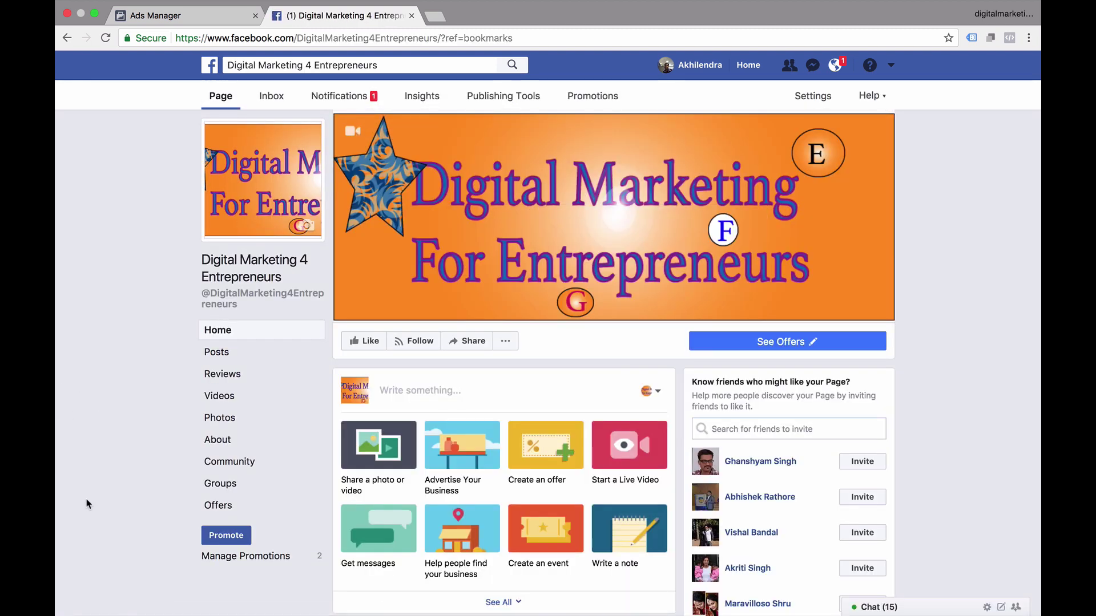
{"action": "scroll", "coordinate": [67, 440], "scroll_direction": "down", "scroll_amount": 3}
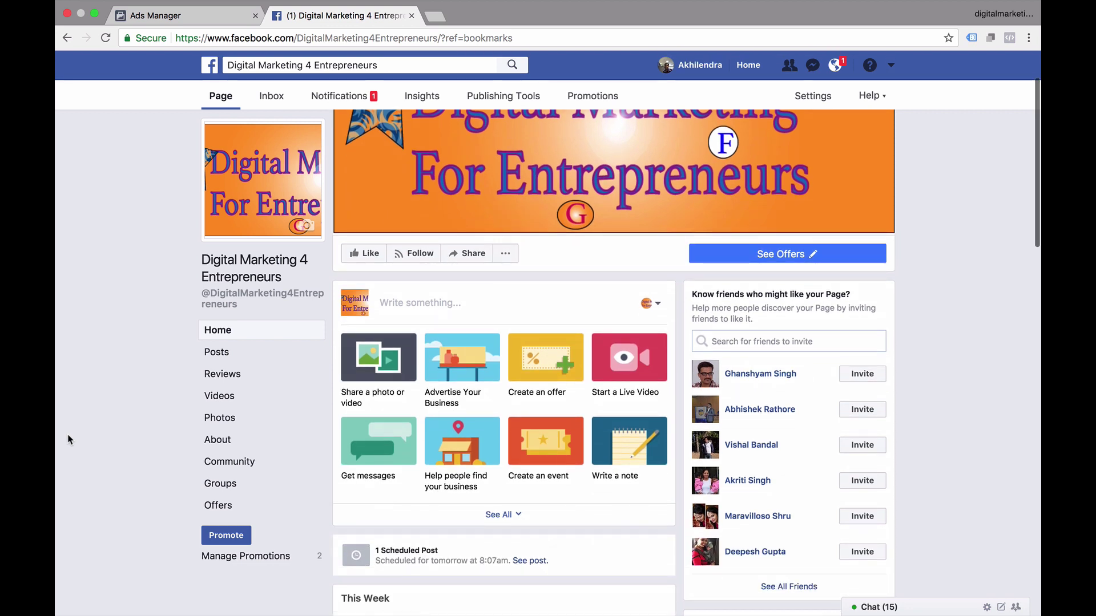
{"action": "scroll", "coordinate": [68, 440], "scroll_direction": "up", "scroll_amount": 1}
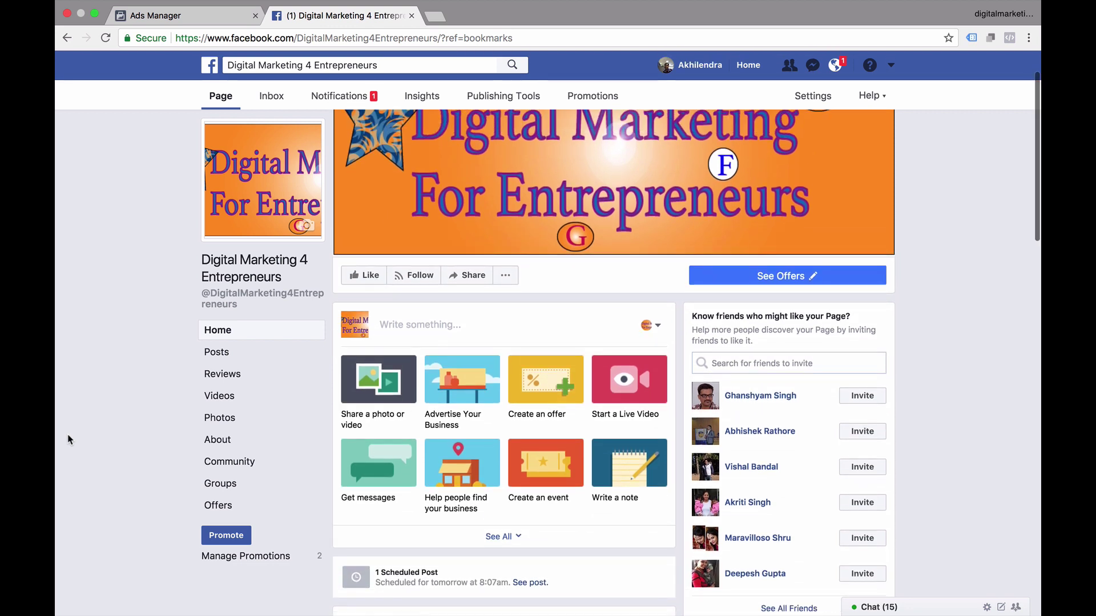
{"action": "left_click", "coordinate": [502, 276]}
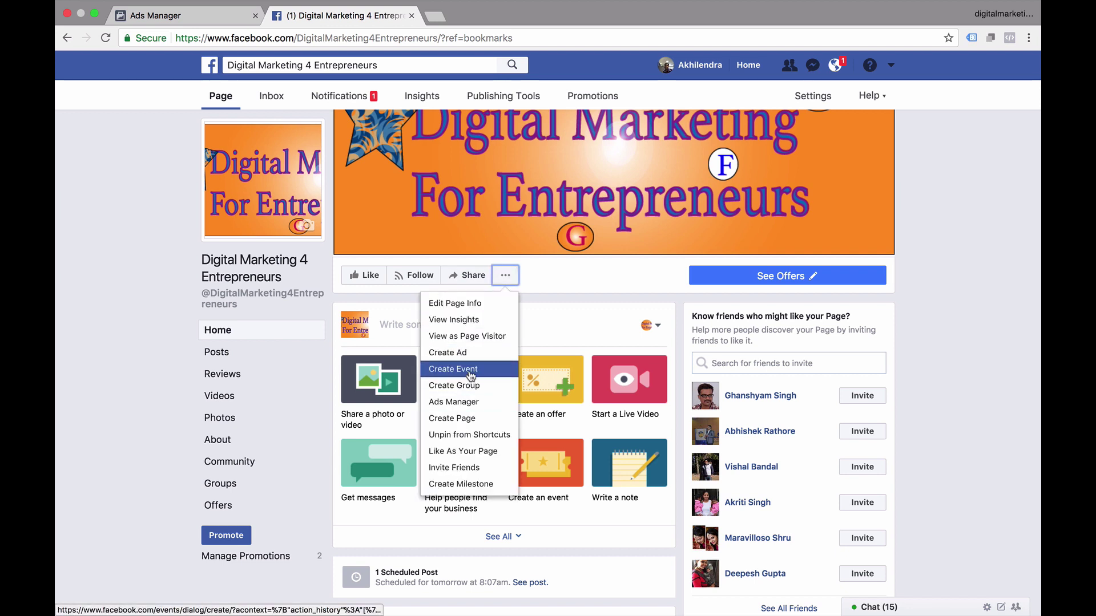
{"action": "left_click", "coordinate": [138, 370]}
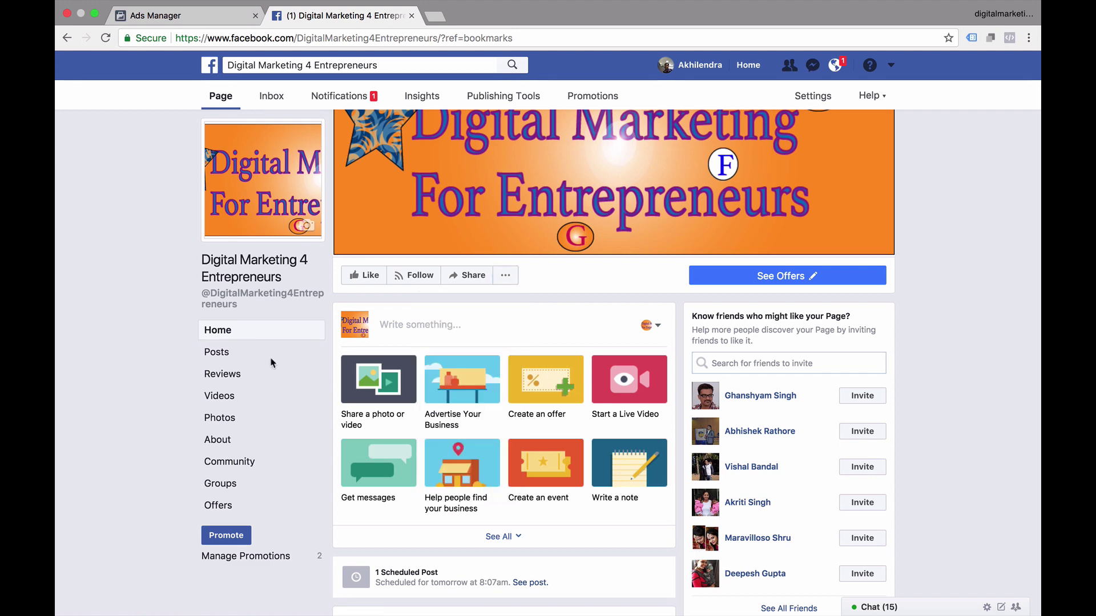
- Start a new lead form from the page's Lead Ads Forms library and open its name for editing
{"action": "left_click", "coordinate": [523, 97]}
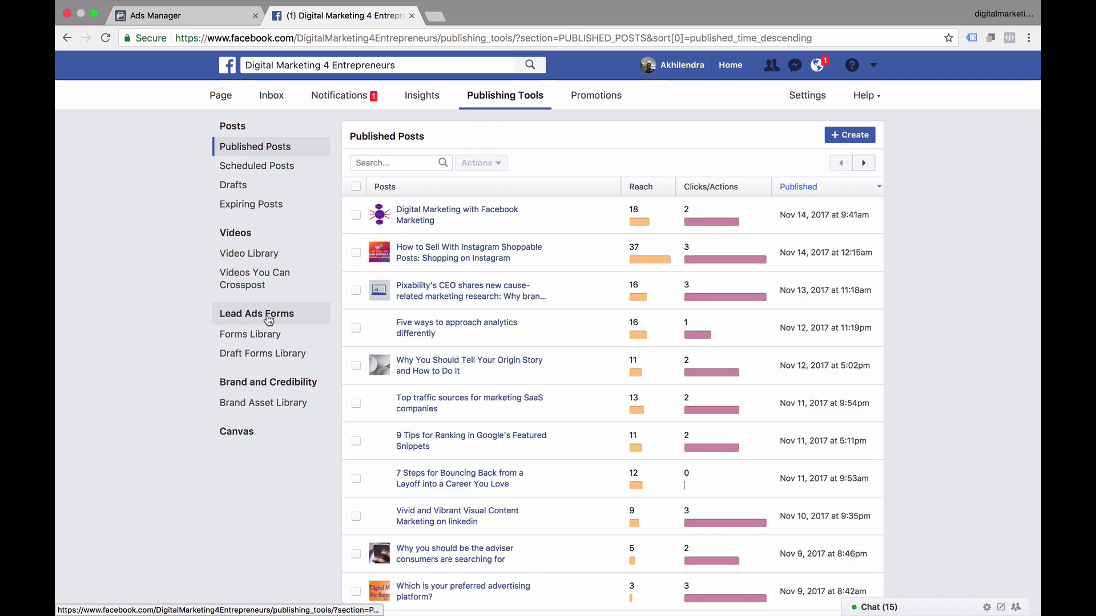
{"action": "left_click", "coordinate": [269, 320]}
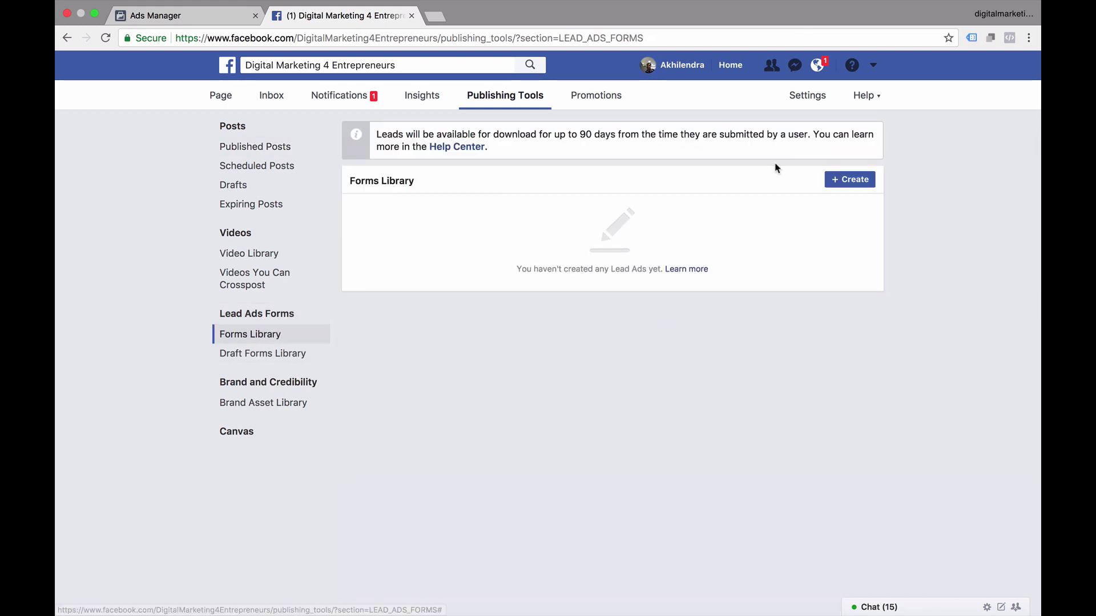
{"action": "left_click", "coordinate": [831, 184]}
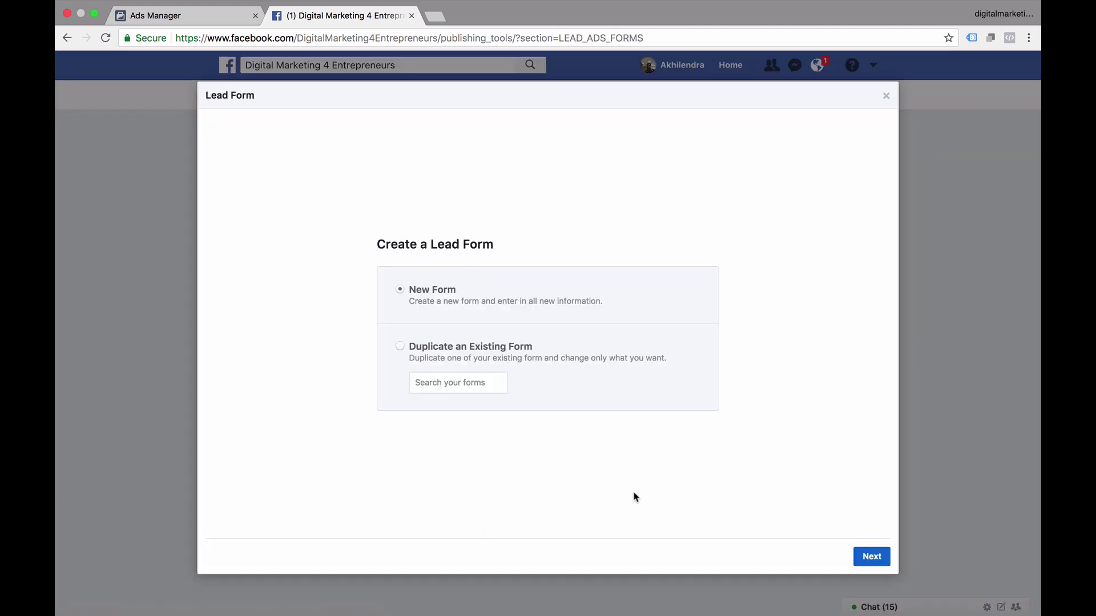
{"action": "left_click", "coordinate": [868, 557]}
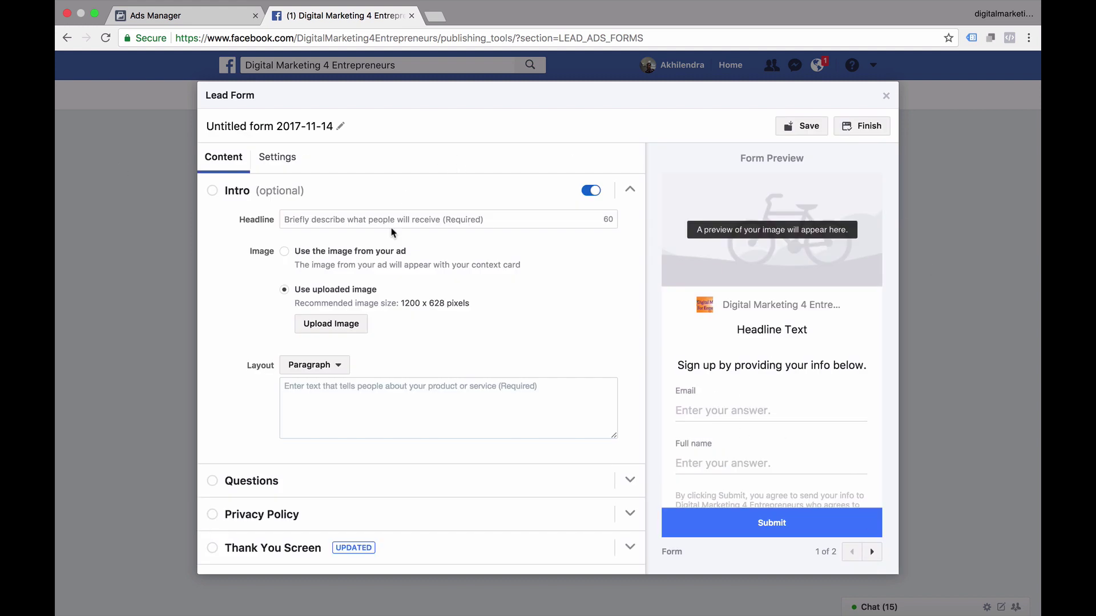
{"action": "left_click", "coordinate": [340, 127]}
{"action": "left_click_drag", "start_coordinate": [206, 126], "coordinate": [348, 126]}
- Switch back to Ads Manager, check which lead forms can be selected for the page, and return to the engagement source list
{"action": "left_click", "coordinate": [127, 17]}
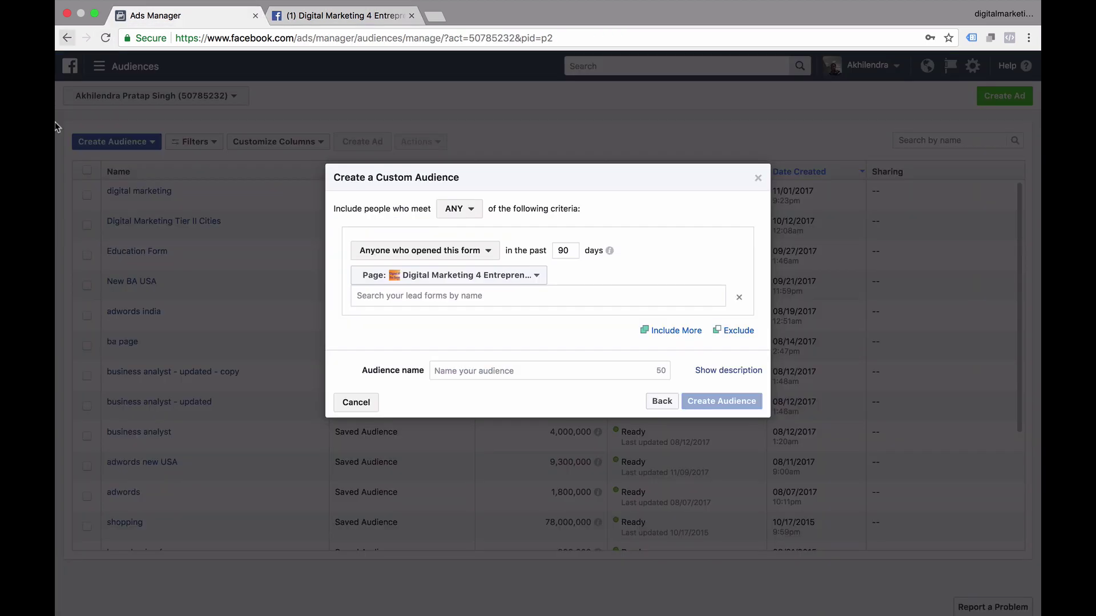
{"action": "left_click", "coordinate": [473, 295]}
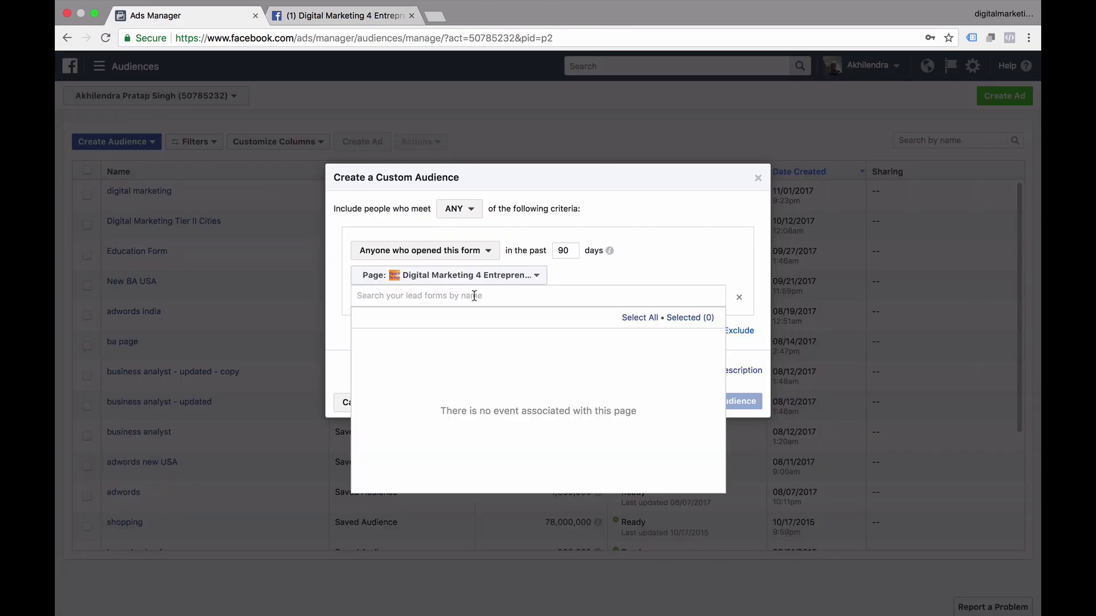
{"action": "left_click", "coordinate": [339, 336]}
{"action": "left_click", "coordinate": [577, 368]}
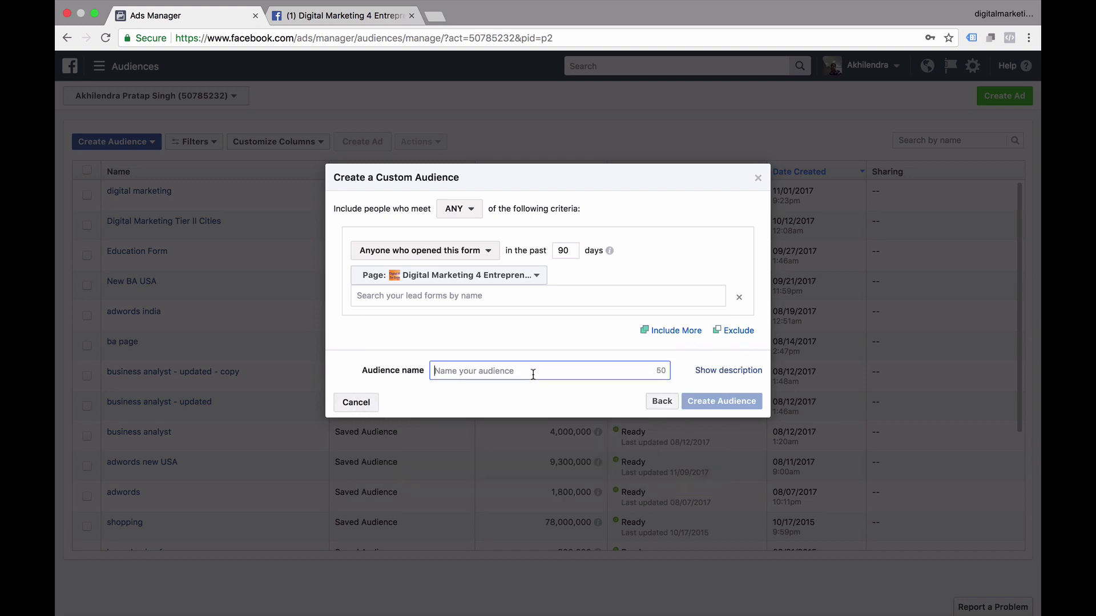
{"action": "left_click", "coordinate": [655, 401]}
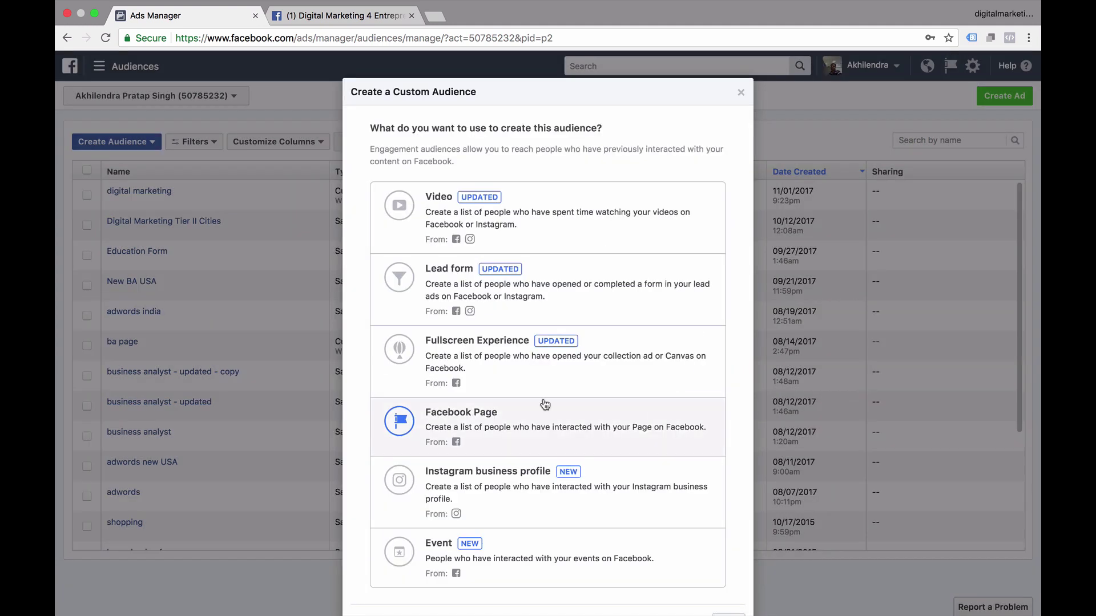
- Examine the Fullscreen Experience audience setup with matching set to ALL and its Canvas interaction choices, and return to the source list
{"action": "left_click", "coordinate": [481, 360]}
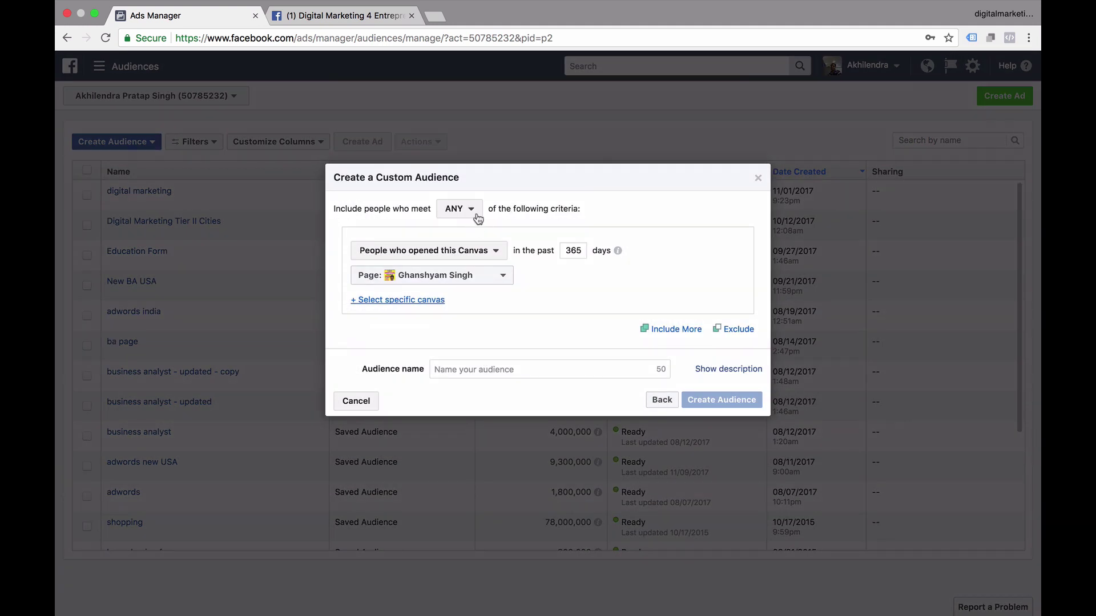
{"action": "left_click", "coordinate": [479, 217]}
{"action": "left_click", "coordinate": [469, 251]}
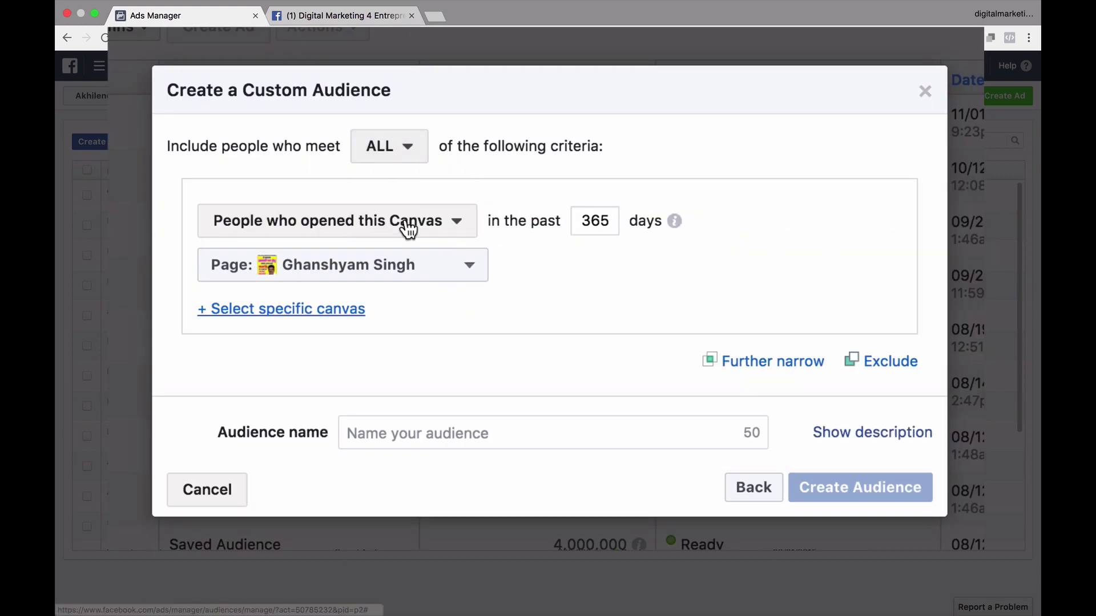
{"action": "left_click", "coordinate": [408, 231]}
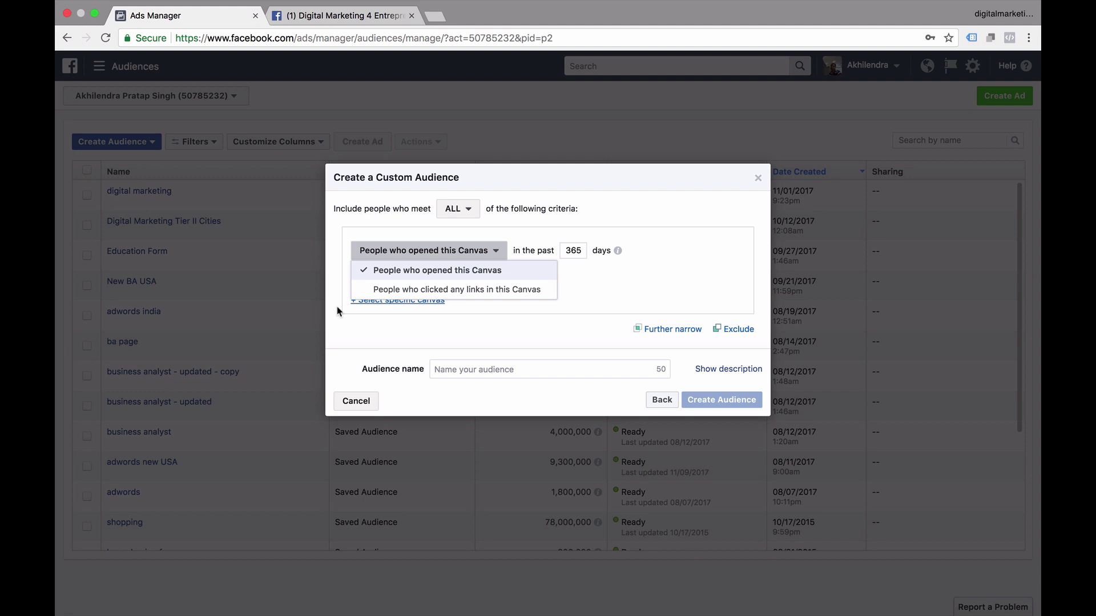
{"action": "left_click", "coordinate": [660, 401]}
{"action": "scroll", "coordinate": [624, 342], "scroll_direction": "down", "scroll_amount": 2}
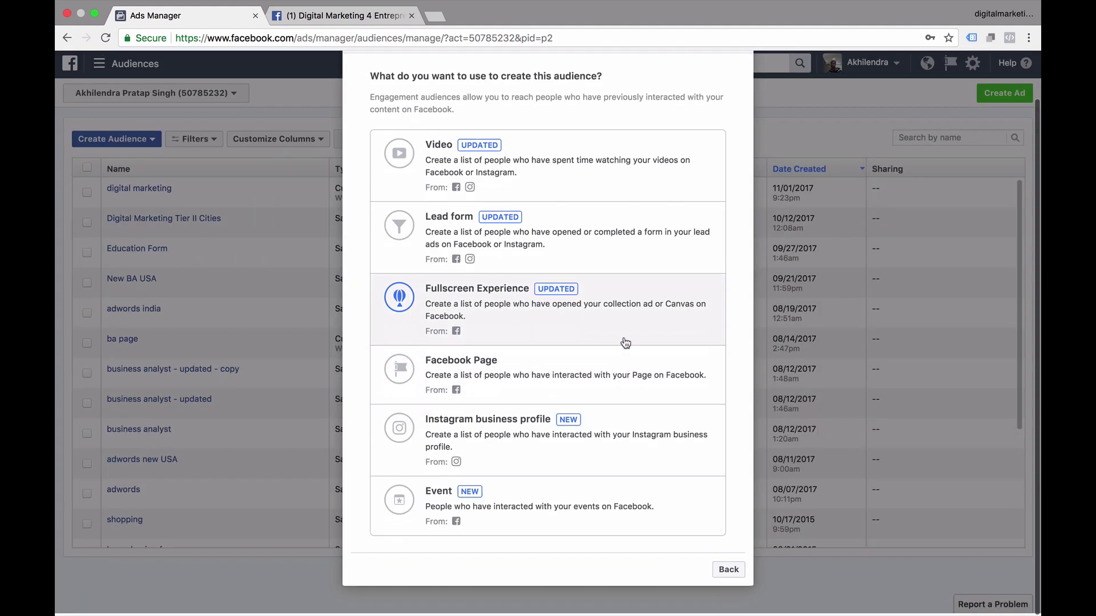
- Start a Facebook Page engagement audience and check its ANY/ALL matching, selectable pages and page engagement choices
{"action": "left_click", "coordinate": [478, 385]}
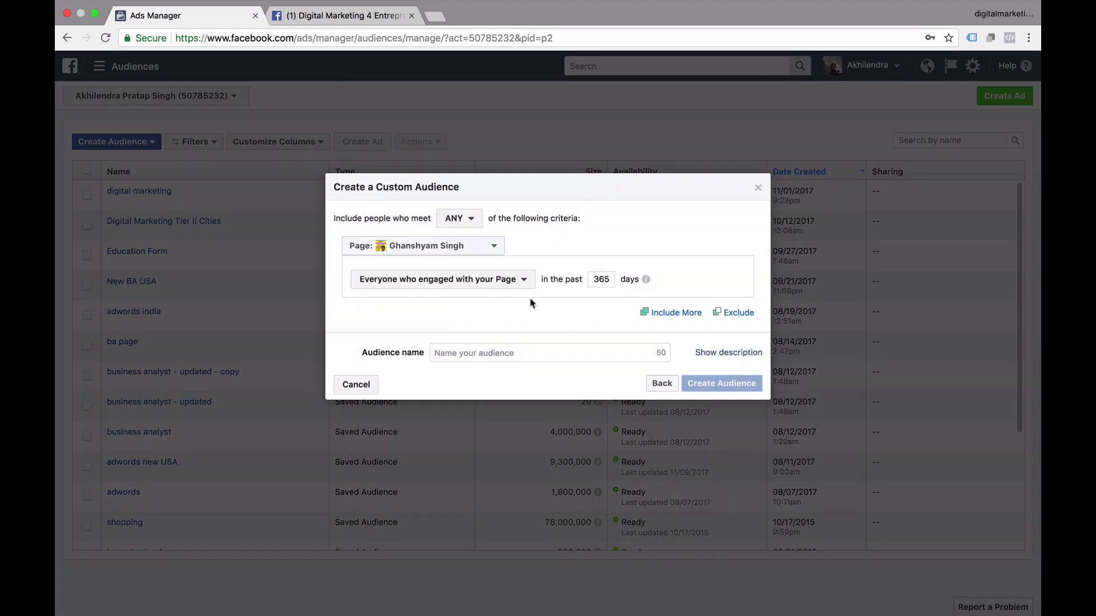
{"action": "left_click", "coordinate": [465, 218]}
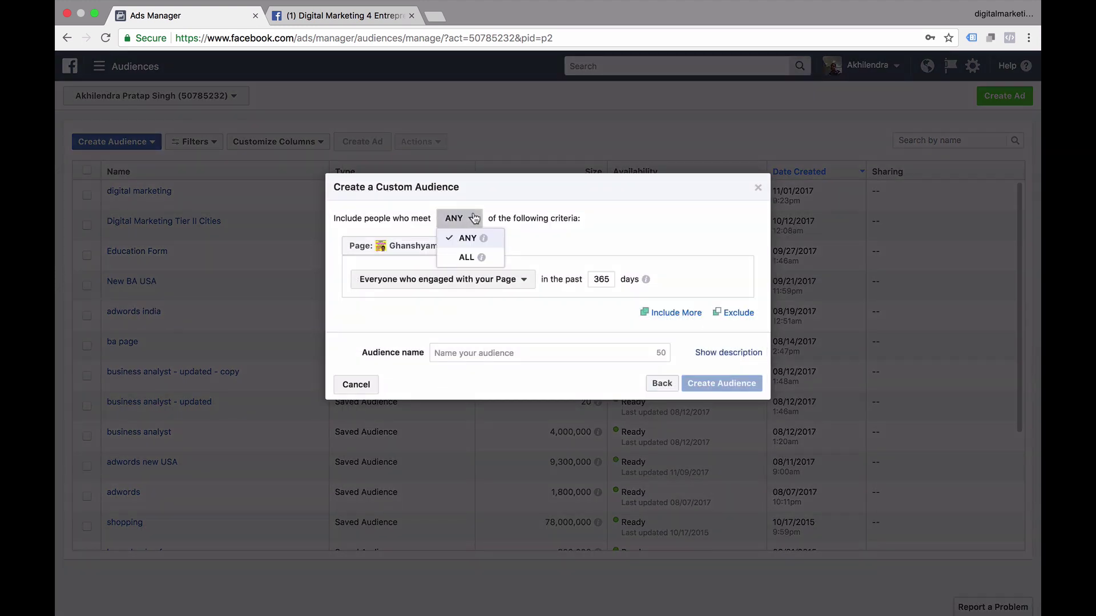
{"action": "left_click", "coordinate": [598, 212]}
{"action": "left_click", "coordinate": [440, 249]}
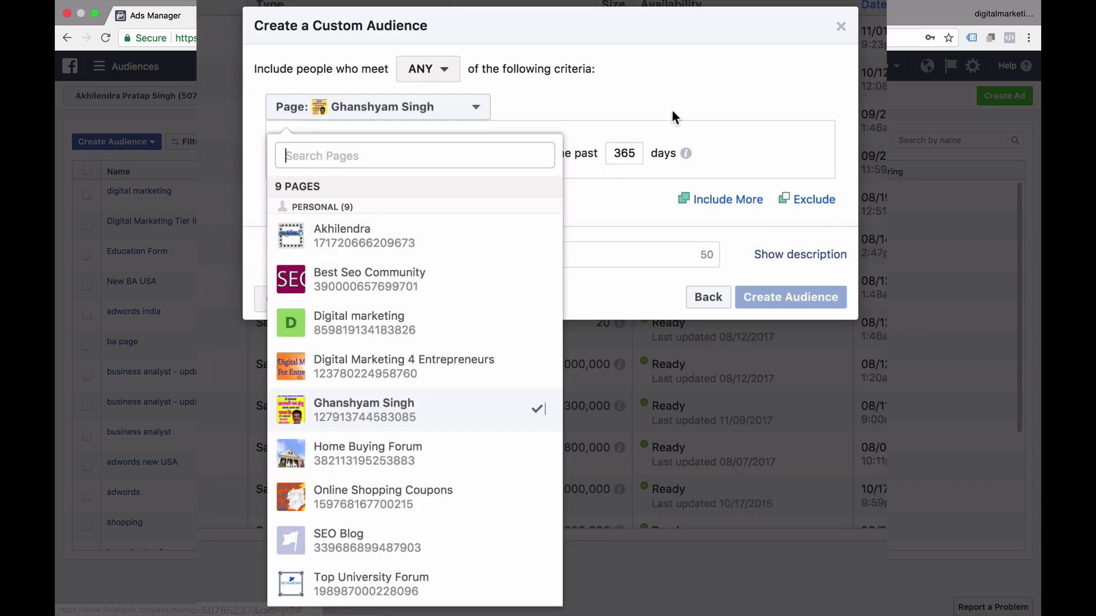
{"action": "left_click", "coordinate": [672, 112]}
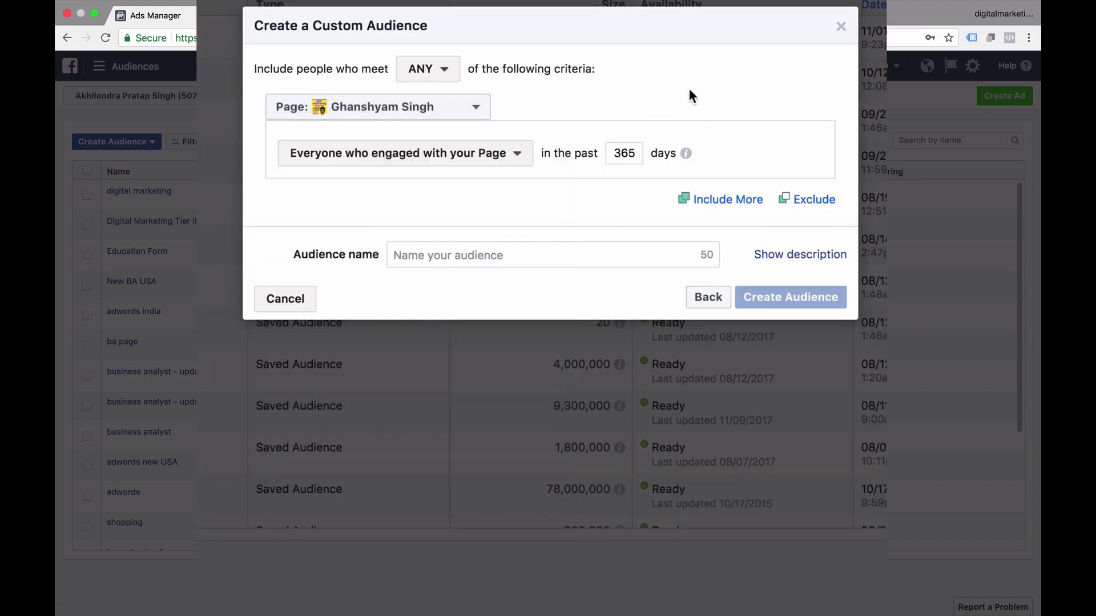
{"action": "left_click", "coordinate": [453, 162]}
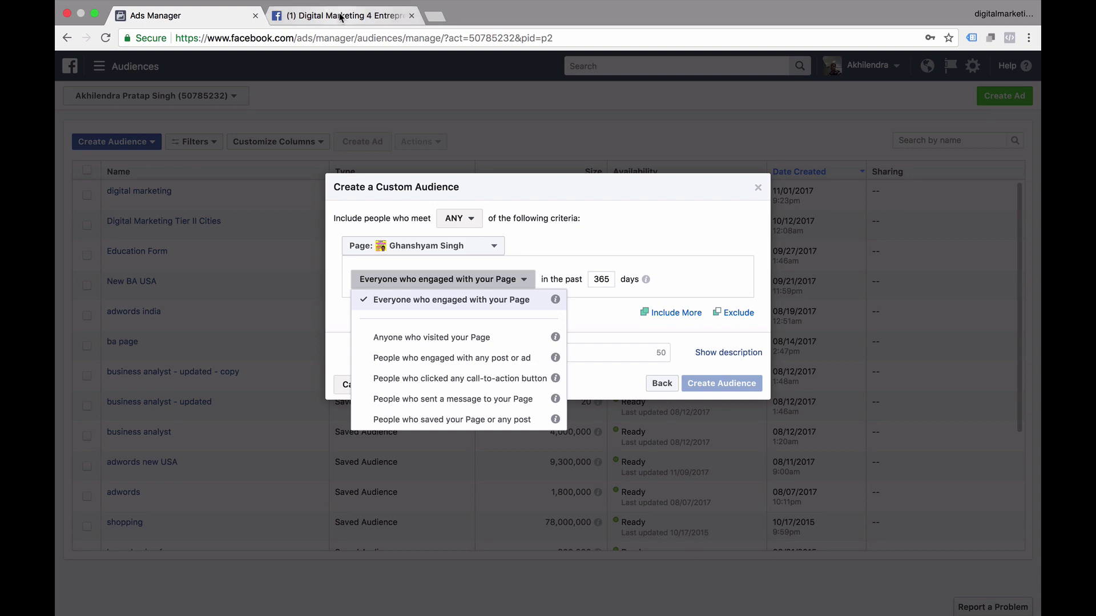
- Switch to the Digital Marketing 4 Entrepreneurs page, open its home view and locate its See Offers call-to-action button
{"action": "left_click", "coordinate": [340, 18]}
{"action": "left_click", "coordinate": [231, 102]}
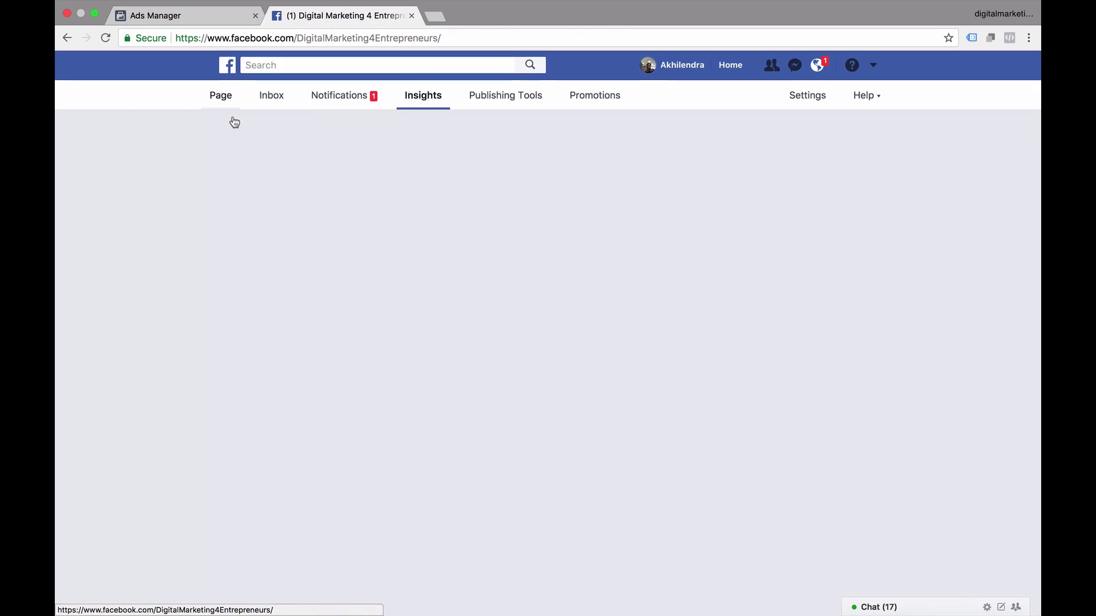
{"action": "mouse_move", "coordinate": [718, 352]}
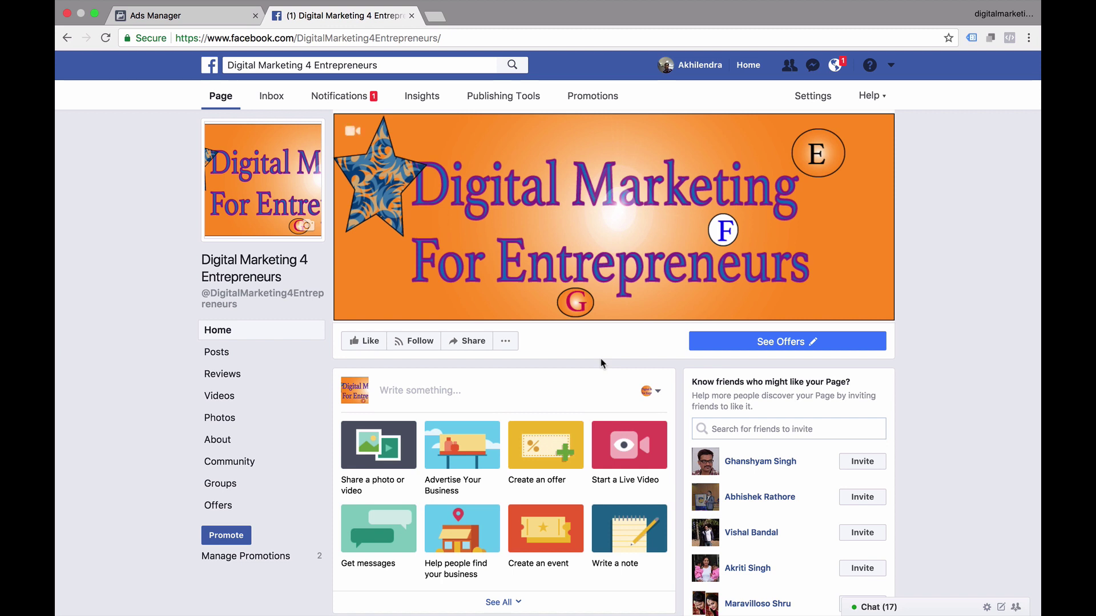
- Go back to Ads Manager, close the page engagement choices and return to the engagement source list
{"action": "left_click", "coordinate": [216, 17]}
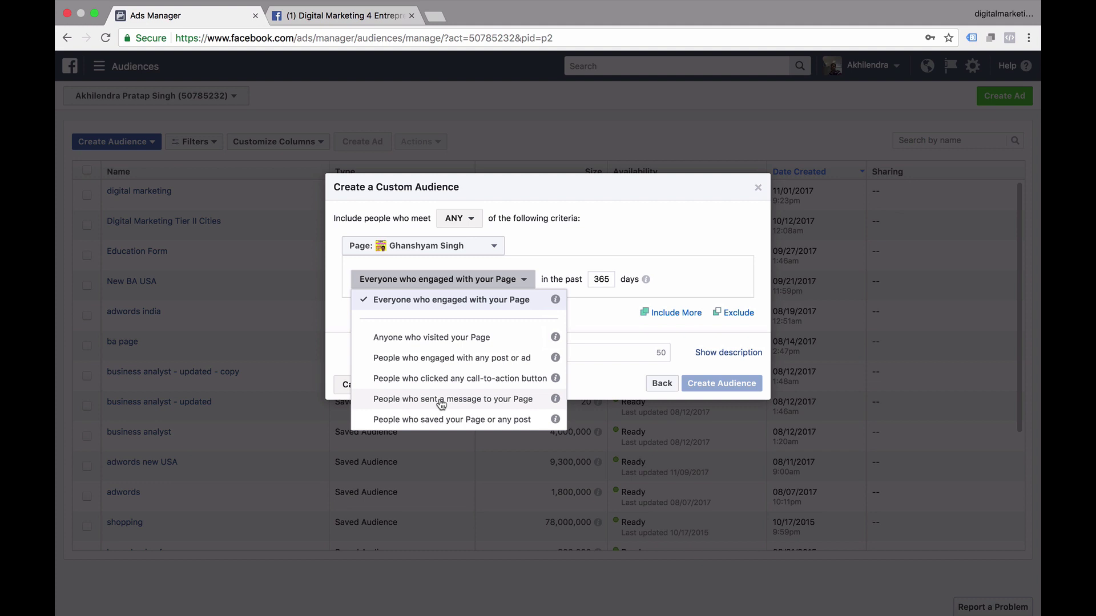
{"action": "left_click", "coordinate": [668, 222]}
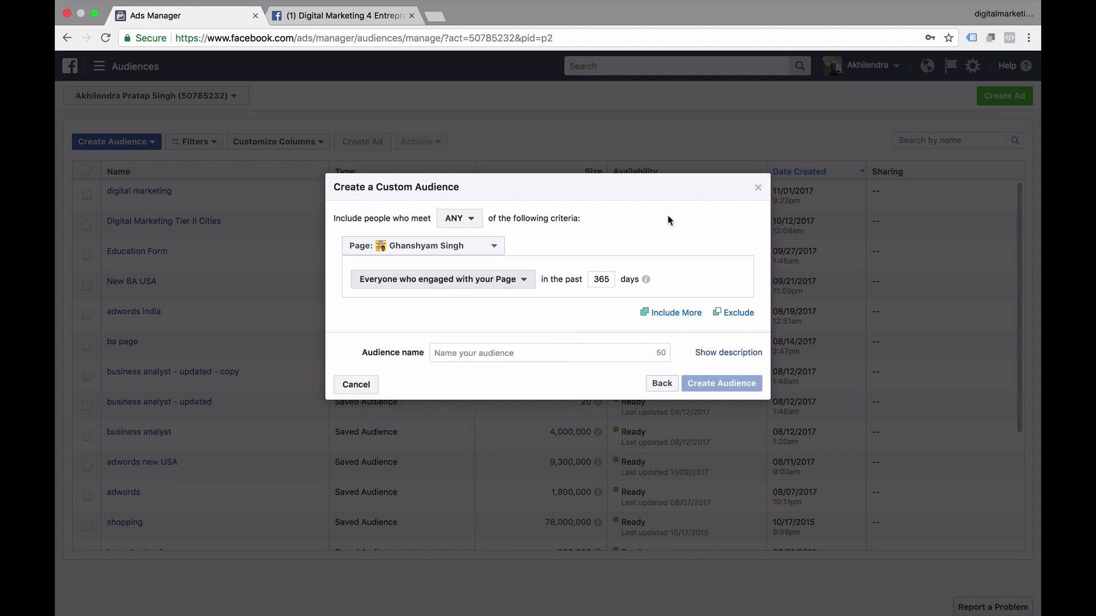
{"action": "left_click", "coordinate": [664, 383]}
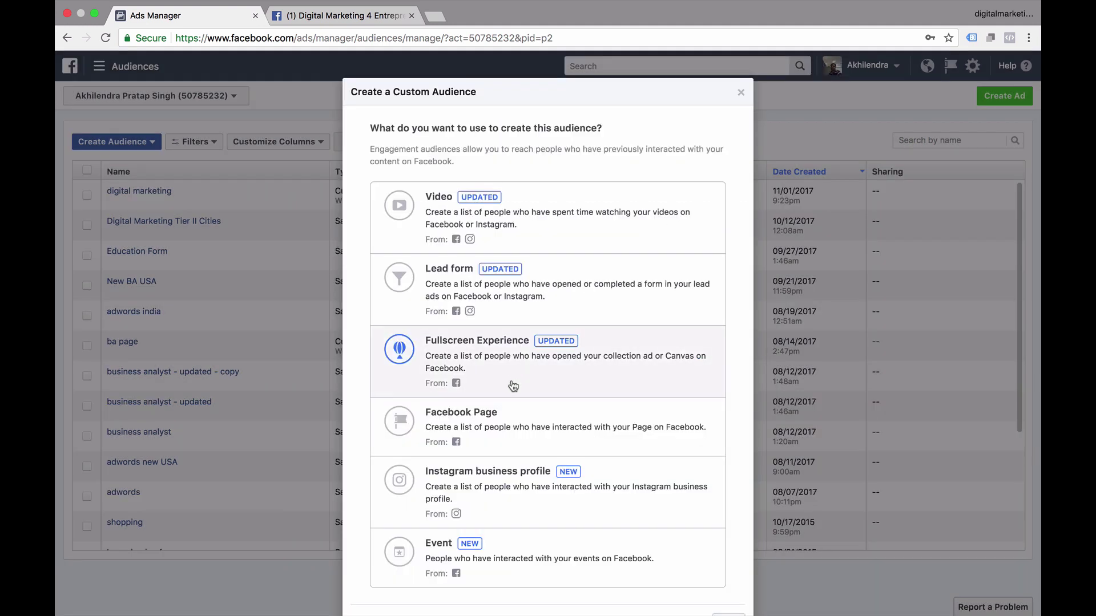
- Examine the Instagram business profile audience setup and its engagement choices, and return to the source list
{"action": "scroll", "coordinate": [511, 384], "scroll_direction": "down", "scroll_amount": 2}
{"action": "left_click", "coordinate": [506, 441]}
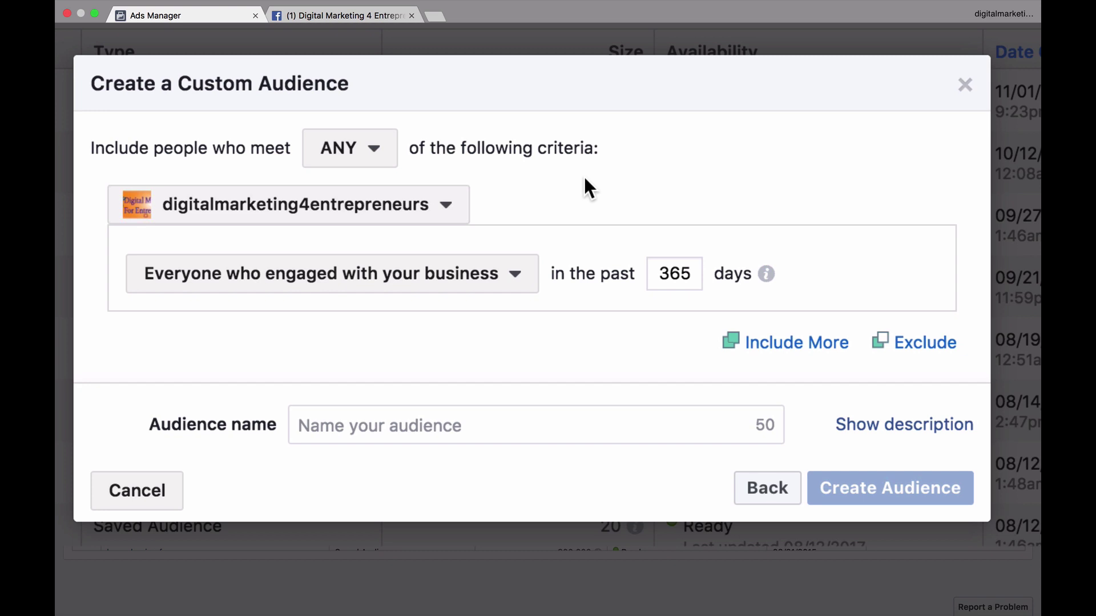
{"action": "left_click", "coordinate": [442, 290]}
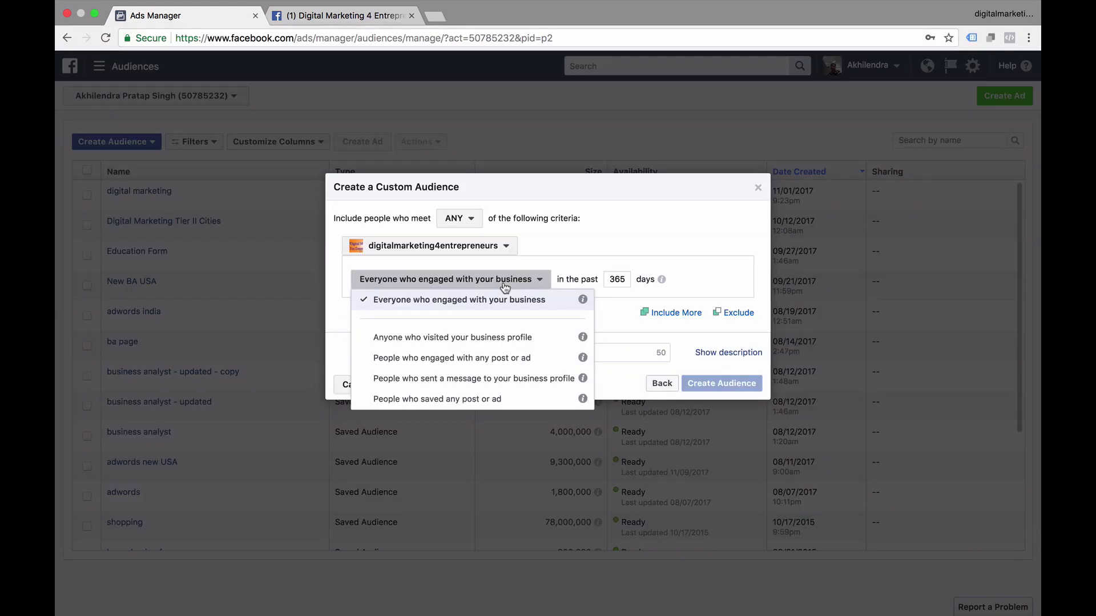
{"action": "left_click", "coordinate": [623, 234]}
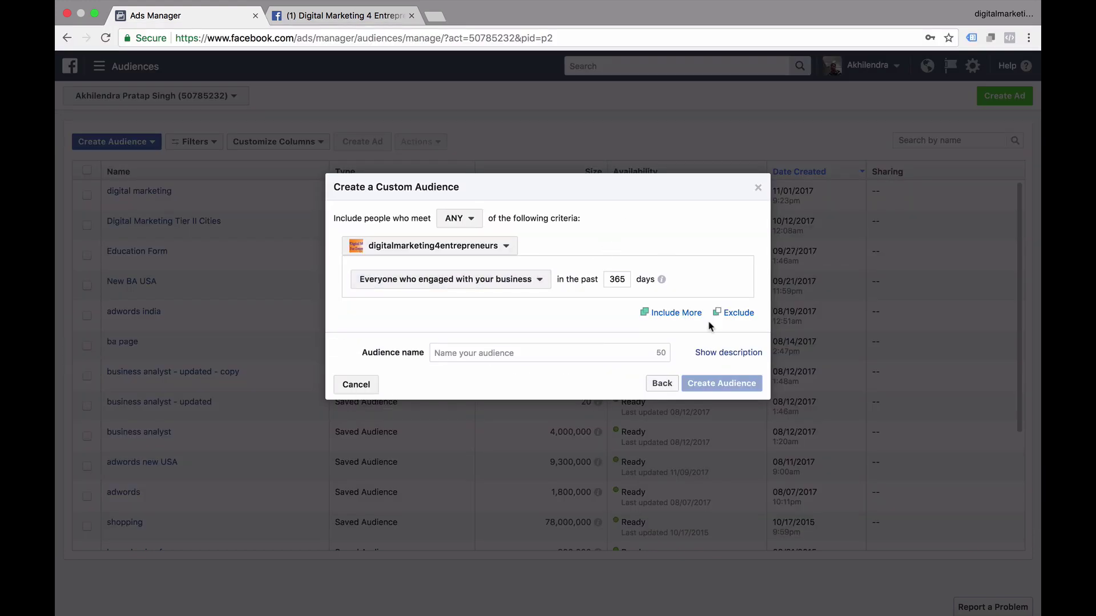
{"action": "left_click", "coordinate": [662, 383]}
- Start an Event engagement audience and check its ANY/ALL matching and the event response choices
{"action": "scroll", "coordinate": [596, 391], "scroll_direction": "down", "scroll_amount": 3}
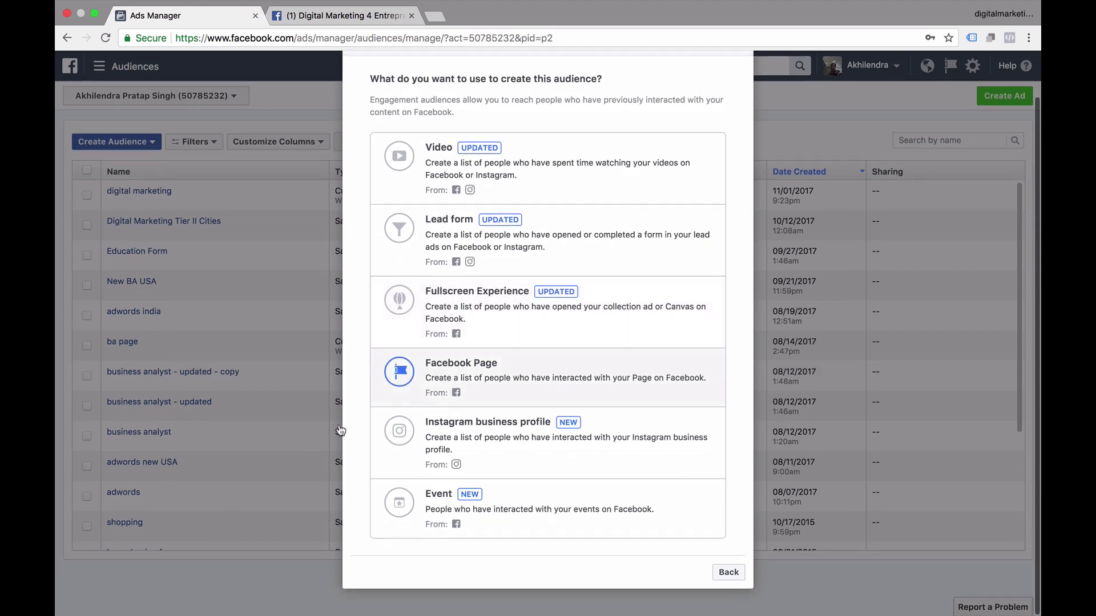
{"action": "left_click", "coordinate": [503, 509]}
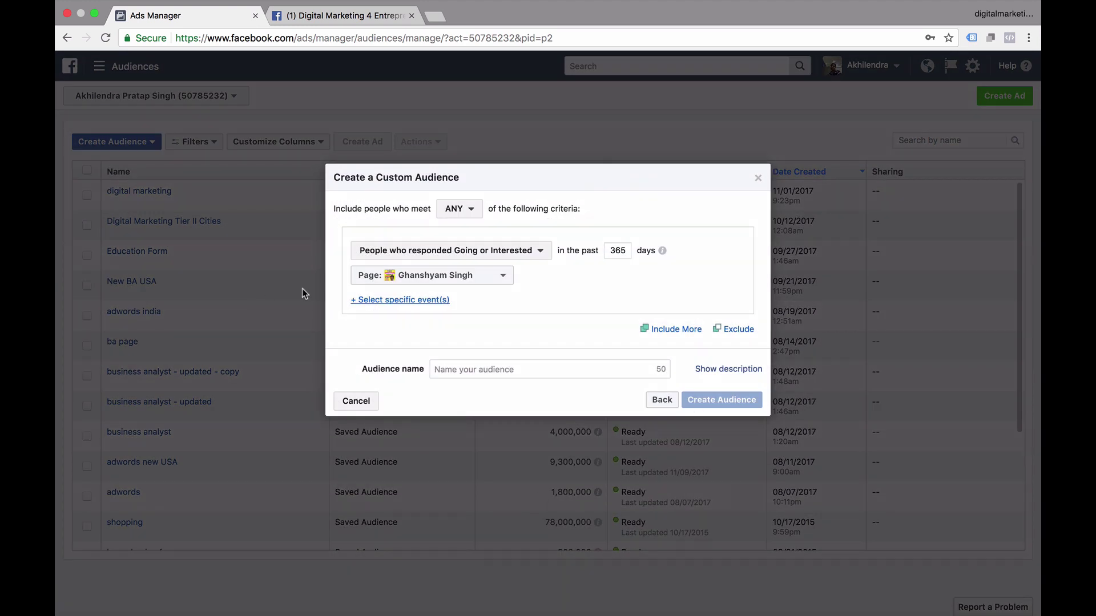
{"action": "left_click", "coordinate": [456, 215]}
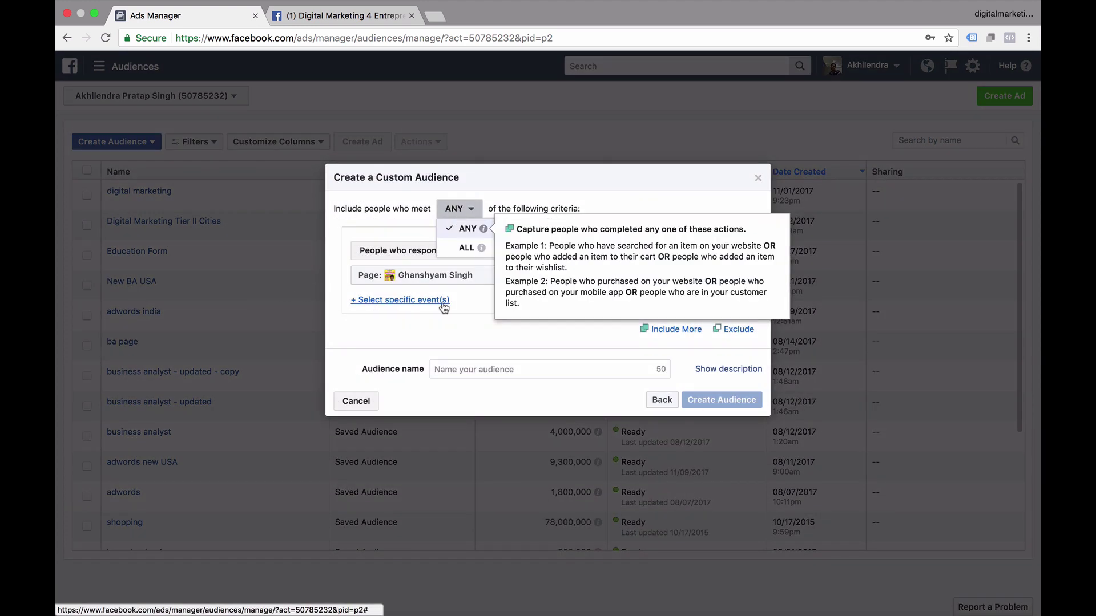
{"action": "left_click", "coordinate": [530, 256]}
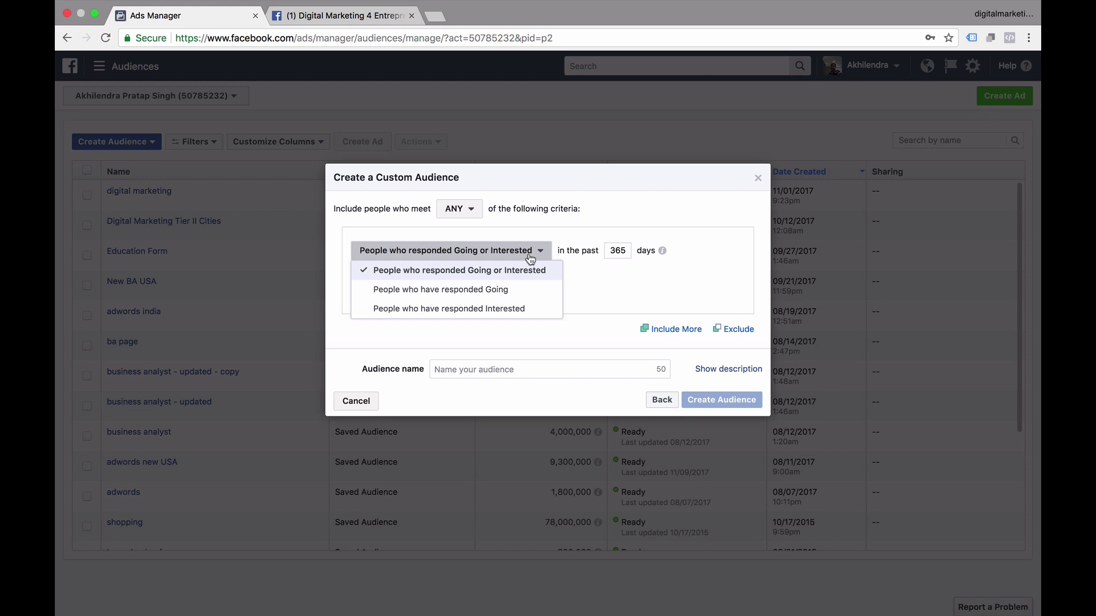
- Switch to the Digital Marketing 4 Entrepreneurs page and start creating a new event
{"action": "left_click", "coordinate": [384, 17]}
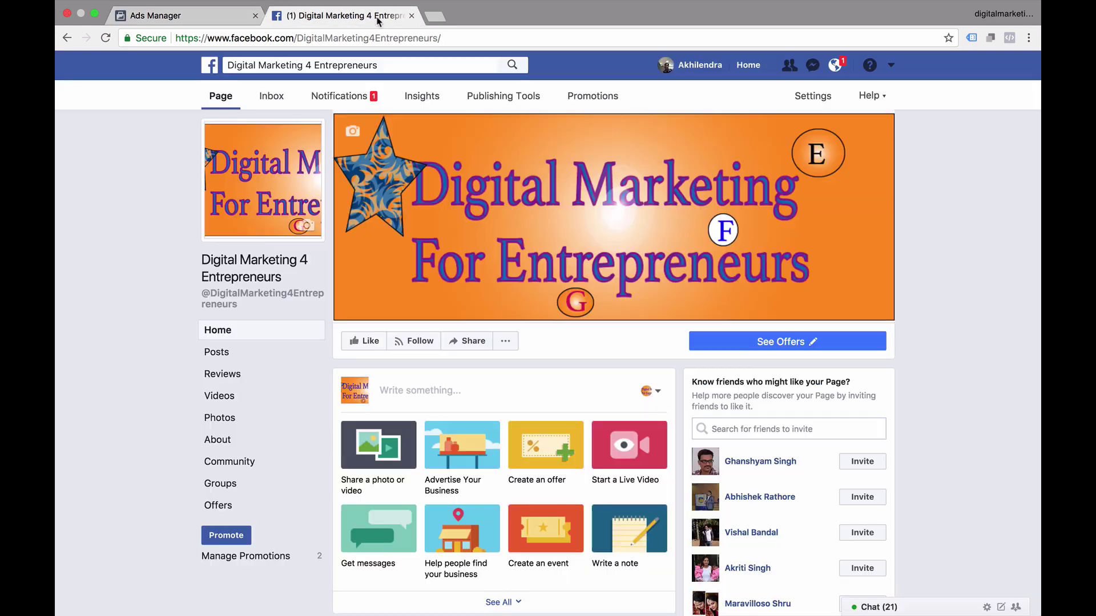
{"action": "scroll", "coordinate": [400, 319], "scroll_direction": "down", "scroll_amount": 3}
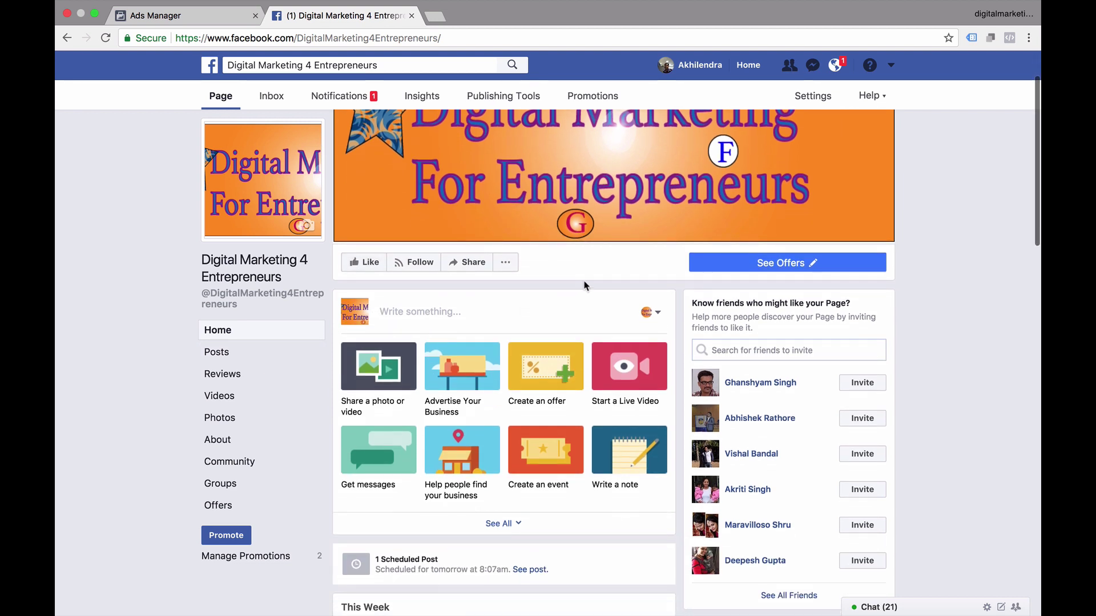
{"action": "left_click", "coordinate": [505, 264]}
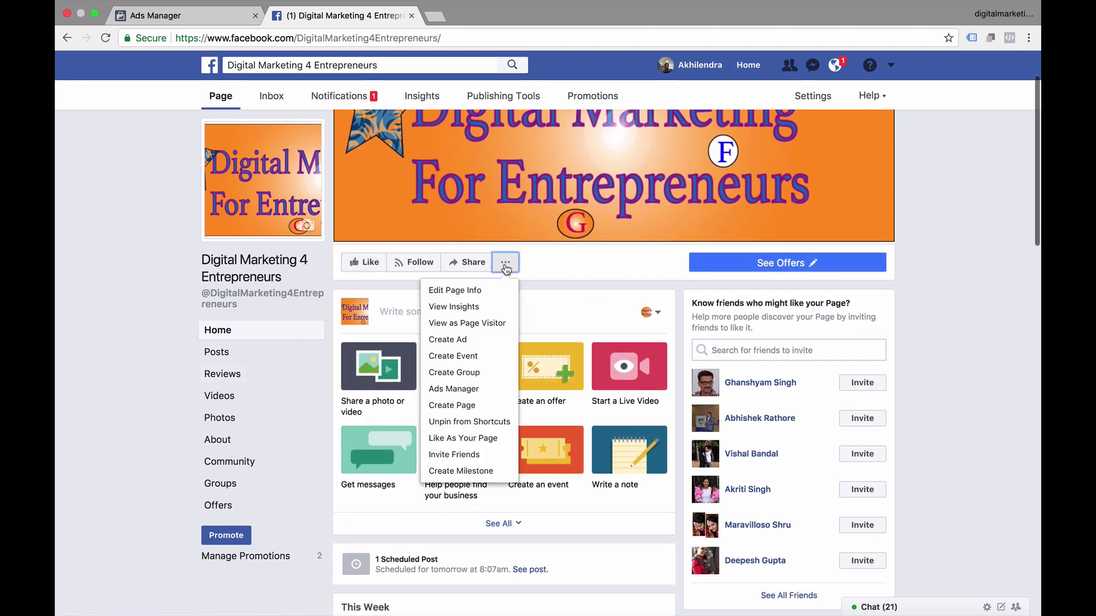
{"action": "left_click", "coordinate": [455, 356]}
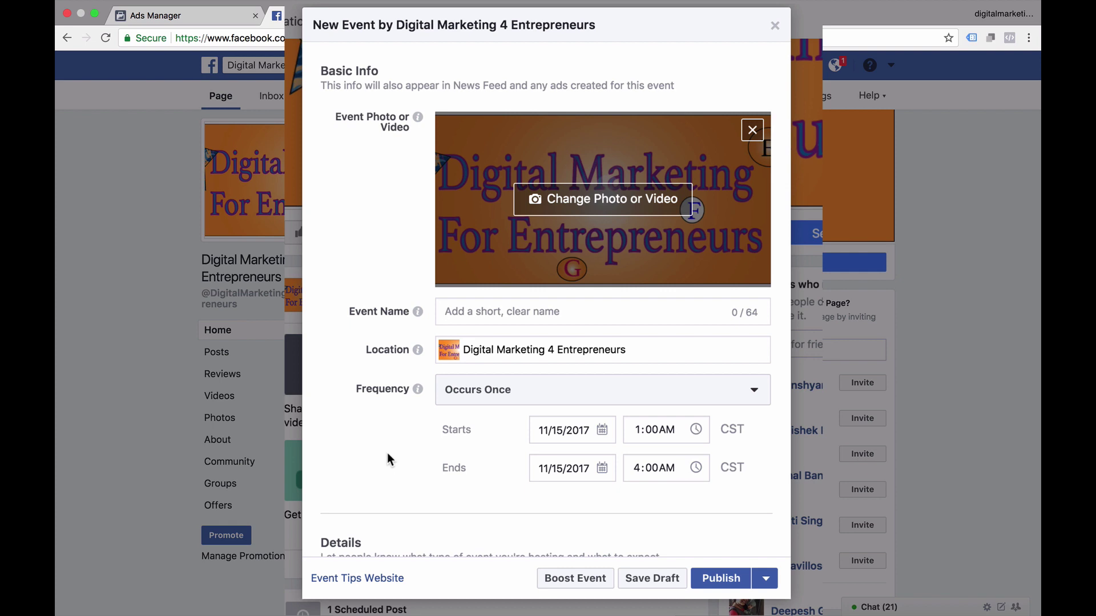
- Look over the start and end date fields of the new event and continue to its Details section
{"action": "left_click", "coordinate": [570, 439]}
{"action": "left_click", "coordinate": [452, 492]}
{"action": "left_click", "coordinate": [580, 481]}
{"action": "left_click", "coordinate": [467, 470]}
{"action": "scroll", "coordinate": [470, 471], "scroll_direction": "down", "scroll_amount": 3}
{"action": "scroll", "coordinate": [470, 472], "scroll_direction": "down", "scroll_amount": 3}
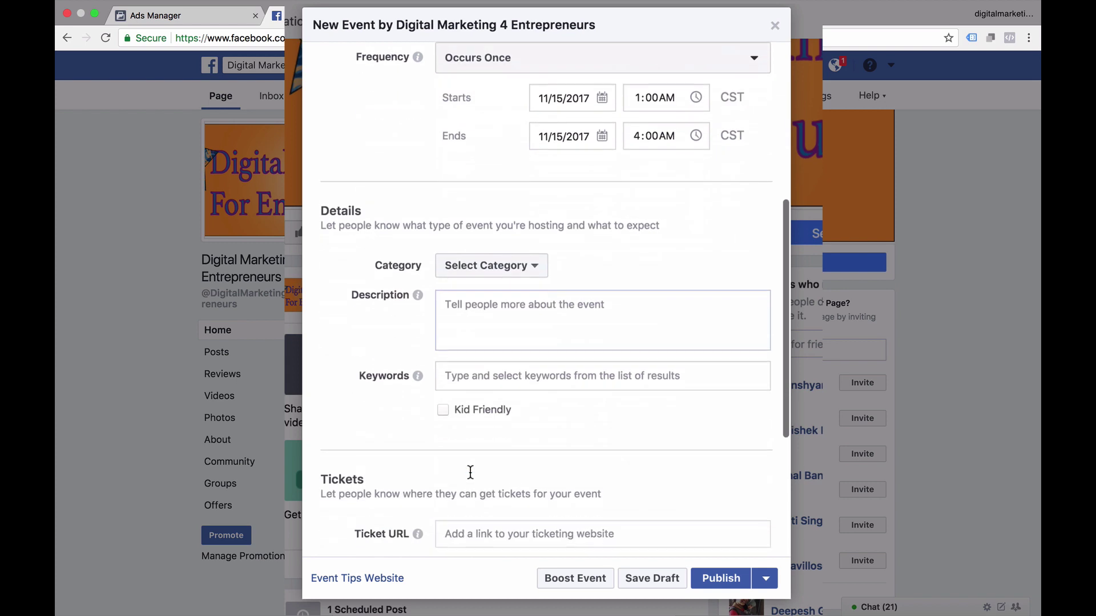
- Set the event category to Shopping and open the event description for editing
{"action": "left_click", "coordinate": [473, 269]}
{"action": "scroll", "coordinate": [522, 334], "scroll_direction": "down", "scroll_amount": 10}
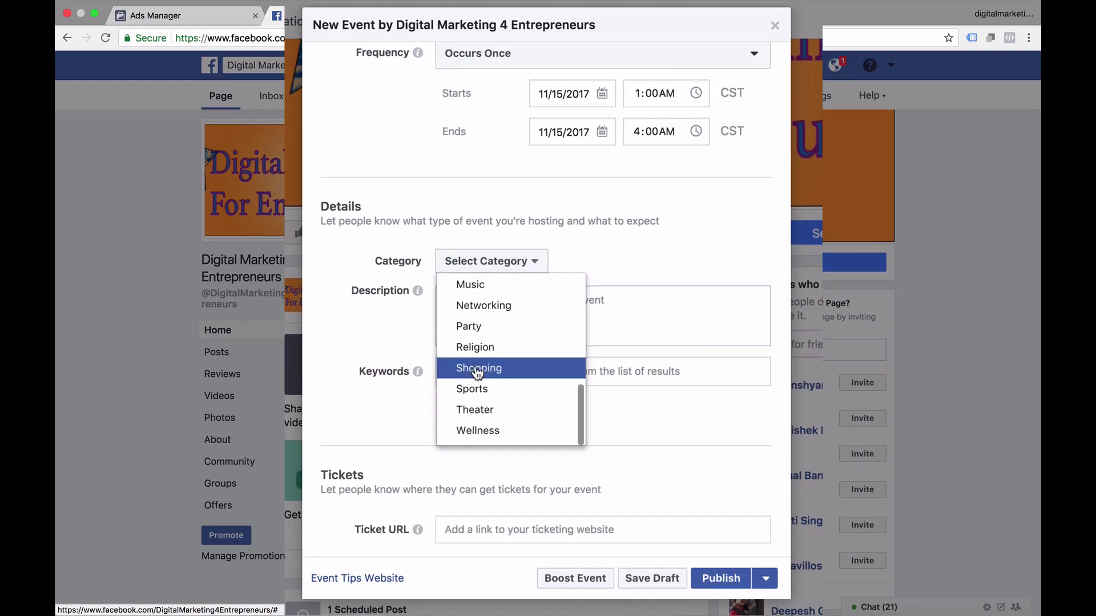
{"action": "left_click", "coordinate": [516, 368]}
{"action": "left_click", "coordinate": [458, 305]}
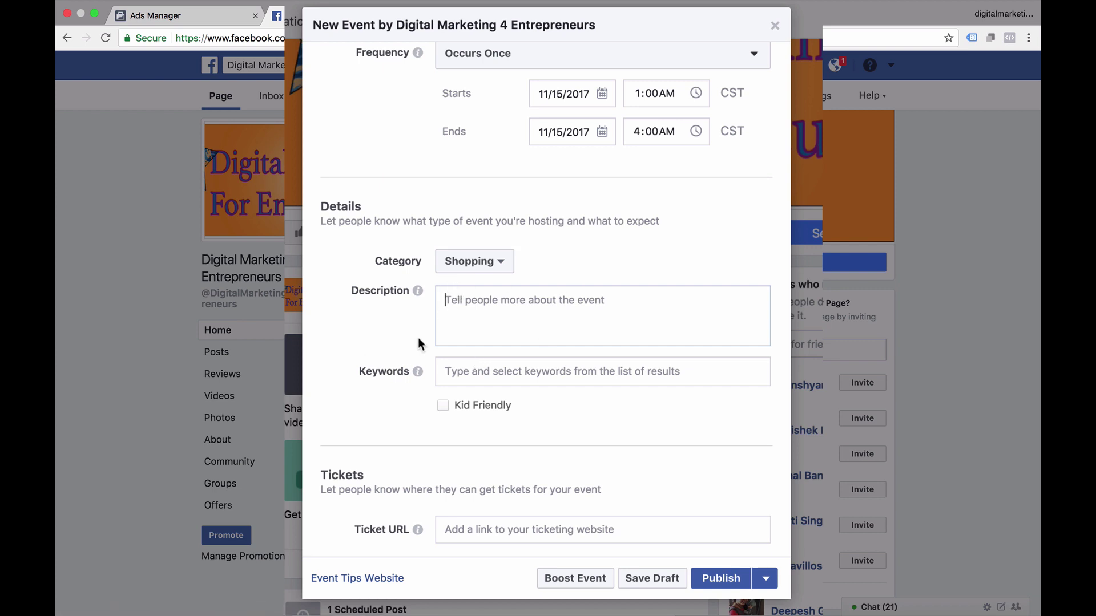
- Review the event's ticket, co-host, posting and guest list settings, and open the ticket URL for editing
{"action": "scroll", "coordinate": [428, 334], "scroll_direction": "down", "scroll_amount": 5}
{"action": "scroll", "coordinate": [428, 334], "scroll_direction": "down", "scroll_amount": 3}
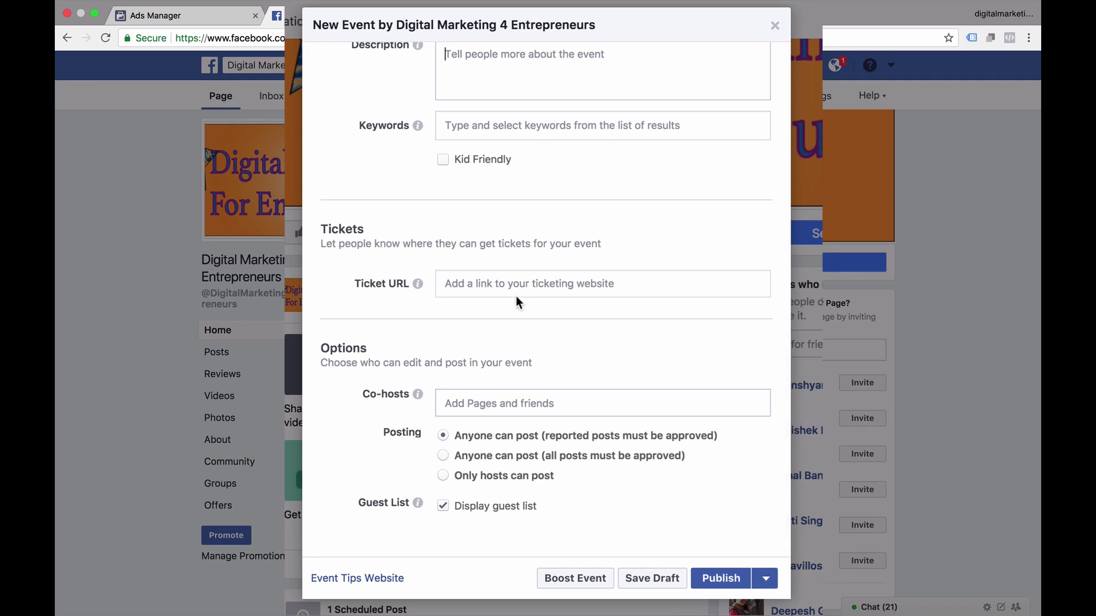
{"action": "left_click", "coordinate": [503, 285]}
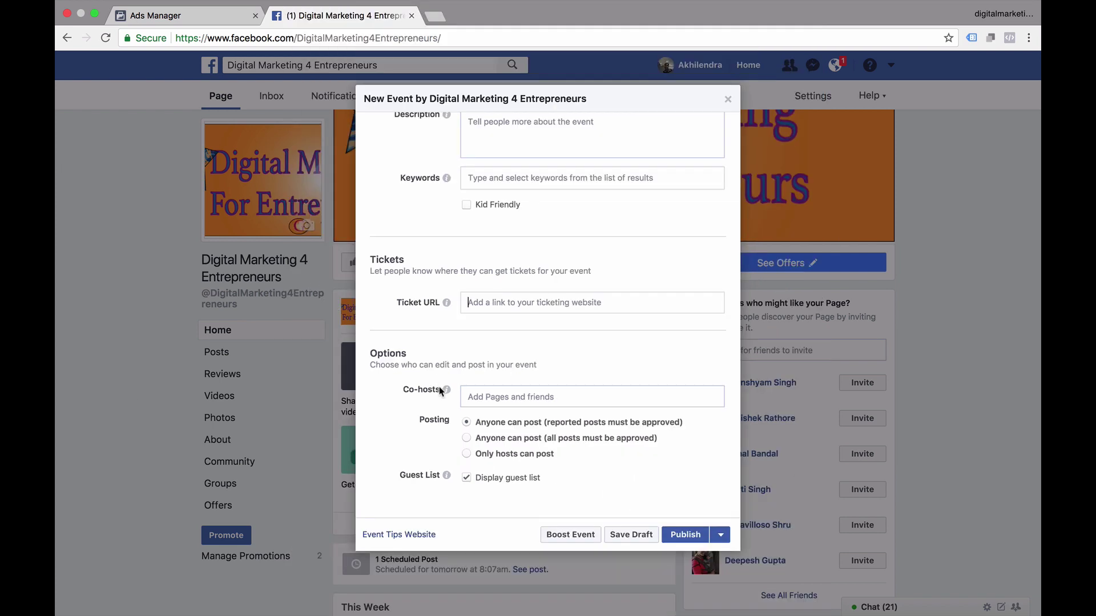
- Switch to Ads Manager and leave the Event audience setup for the engagement source list
{"action": "left_click", "coordinate": [185, 15]}
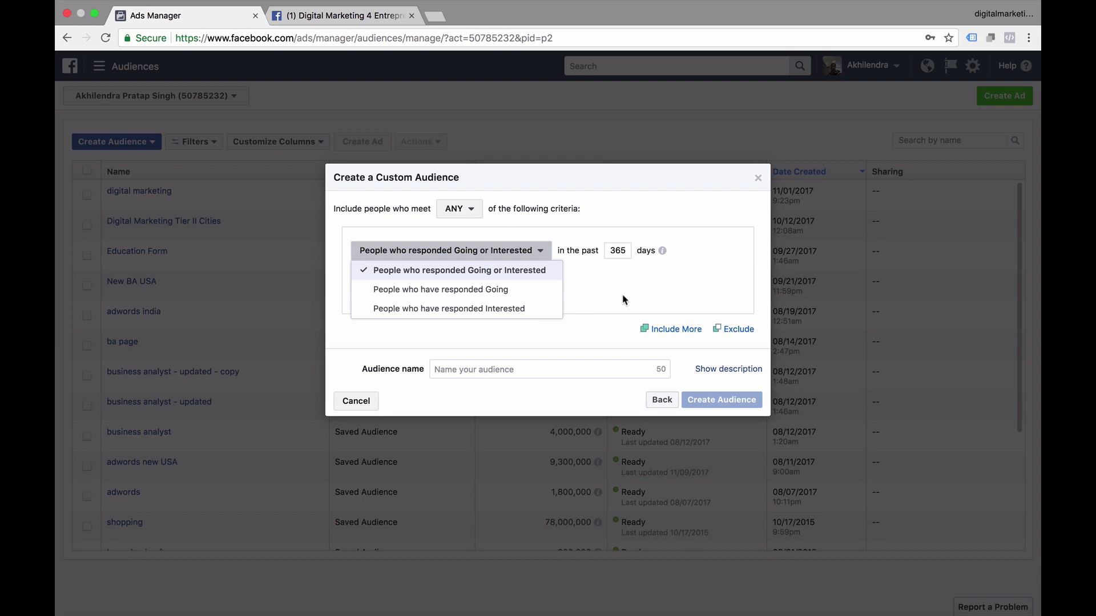
{"action": "left_click", "coordinate": [662, 399]}
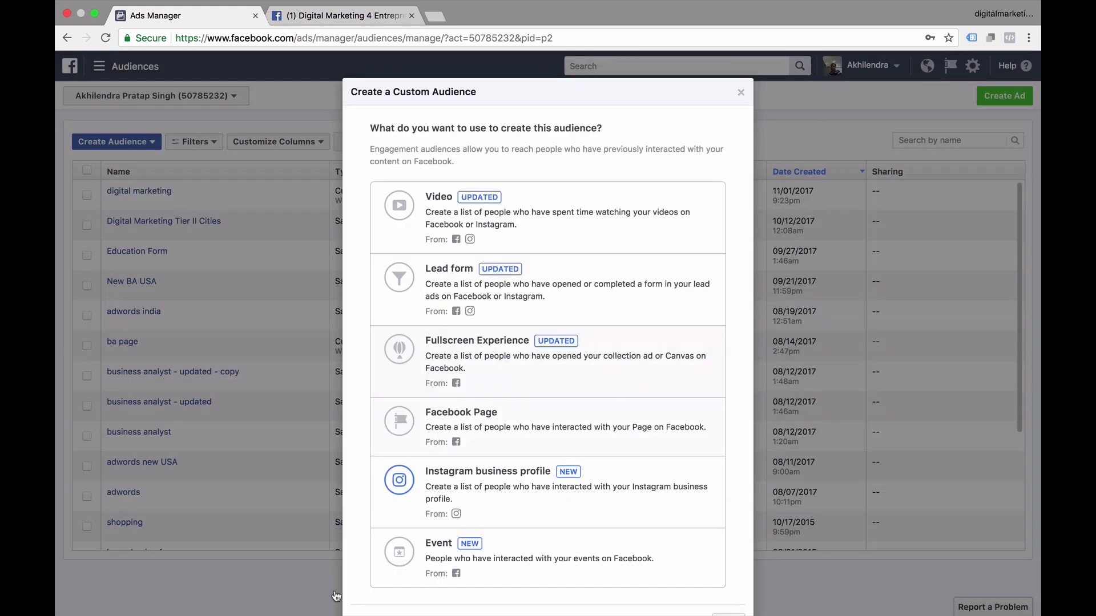
{"action": "scroll", "coordinate": [577, 477], "scroll_direction": "down", "scroll_amount": 2}
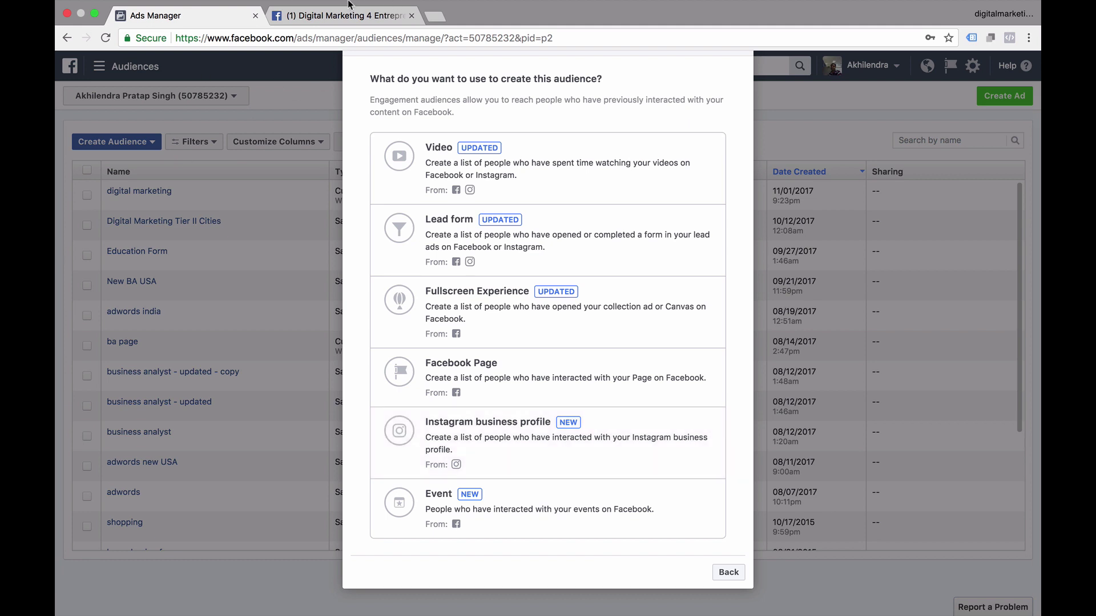
- Check the Boost Event option on the page's new event form, and switch back to Ads Manager
{"action": "left_click", "coordinate": [329, 17]}
{"action": "scroll", "coordinate": [602, 338], "scroll_direction": "up", "scroll_amount": 2}
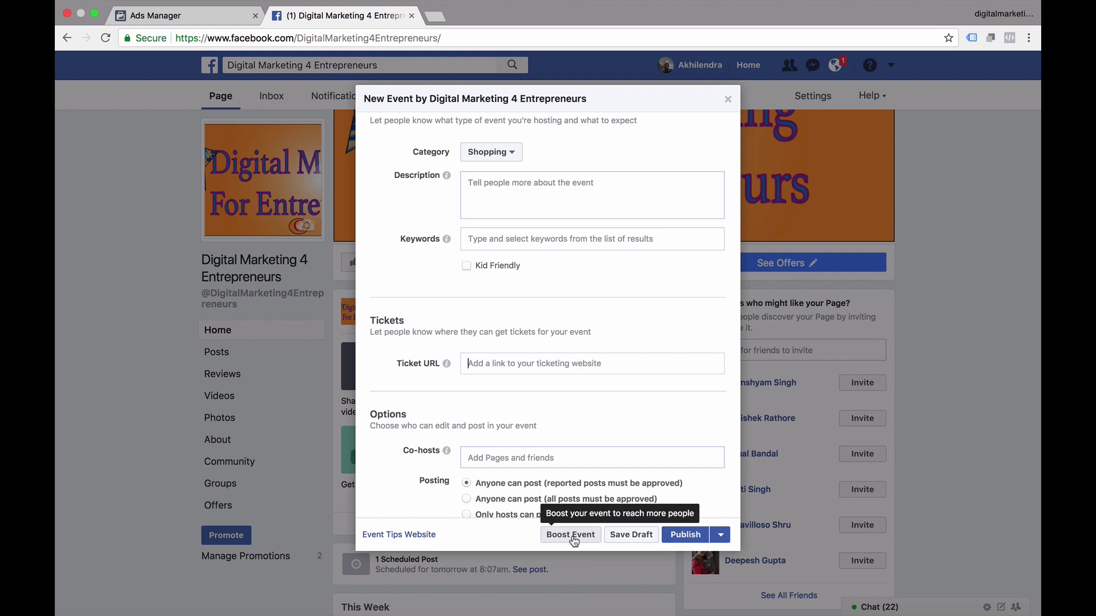
{"action": "left_click", "coordinate": [178, 15]}
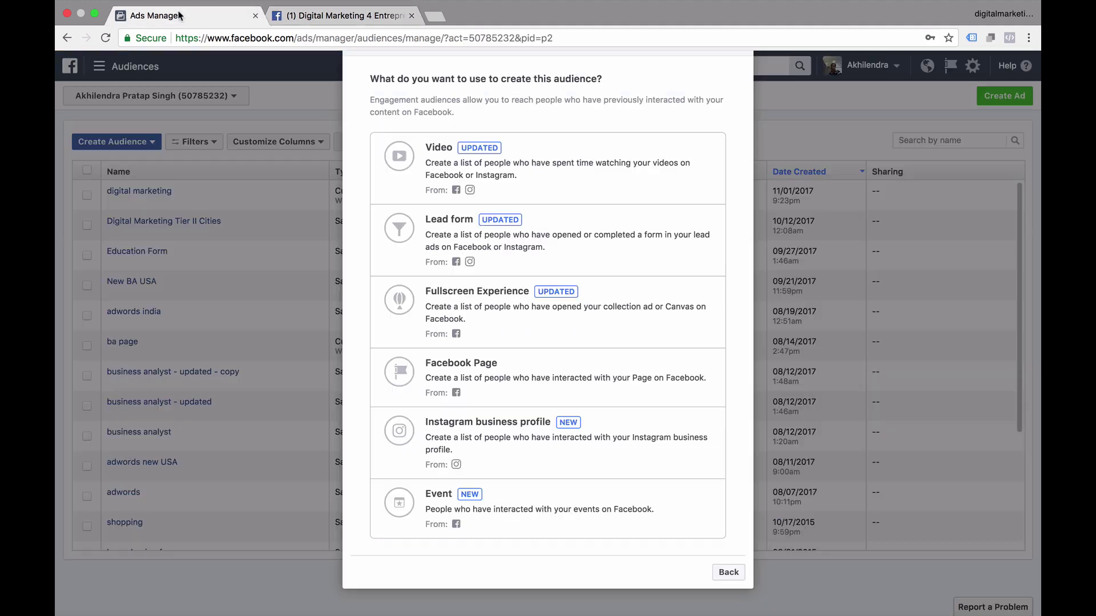
- Reopen the Event audience setup to check its Going and Interested response choices, and return to the source list
{"action": "left_click", "coordinate": [509, 495]}
{"action": "left_click", "coordinate": [520, 251]}
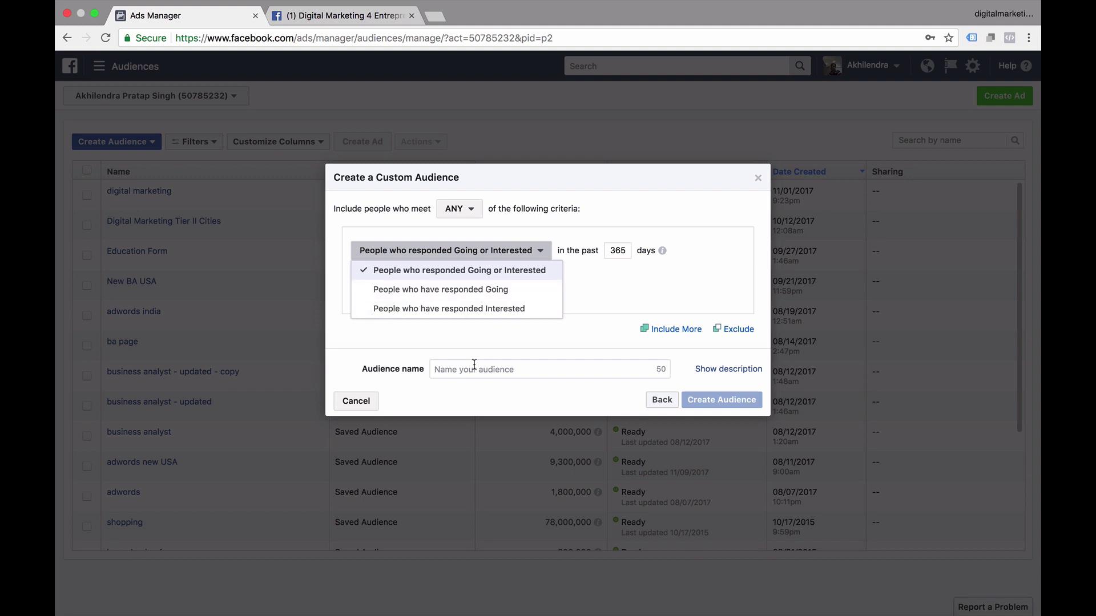
{"action": "left_click", "coordinate": [659, 401]}
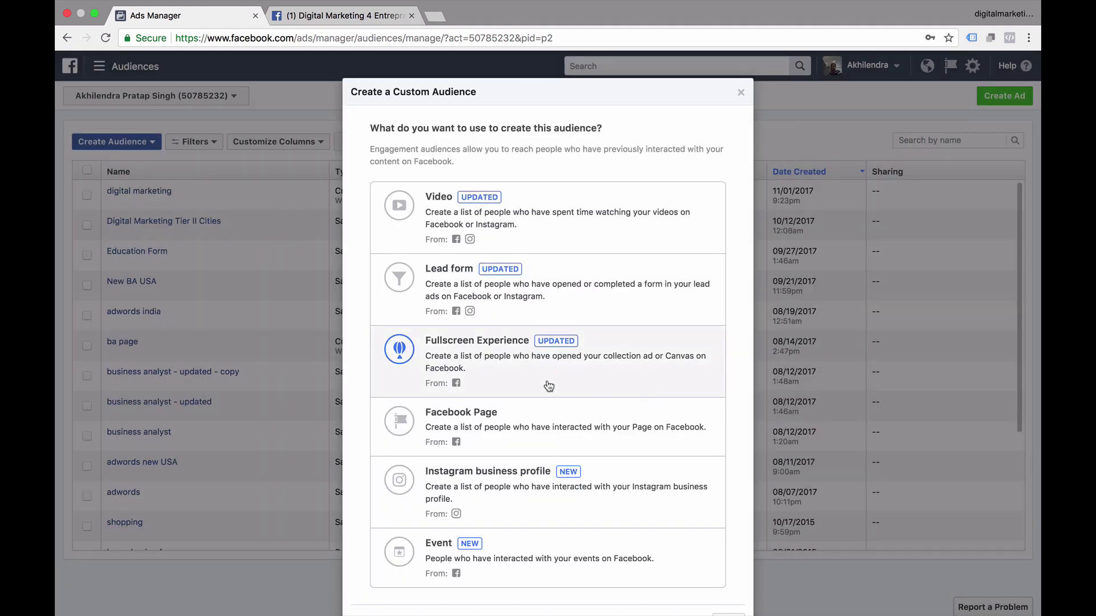
{"action": "scroll", "coordinate": [546, 385], "scroll_direction": "down", "scroll_amount": 2}
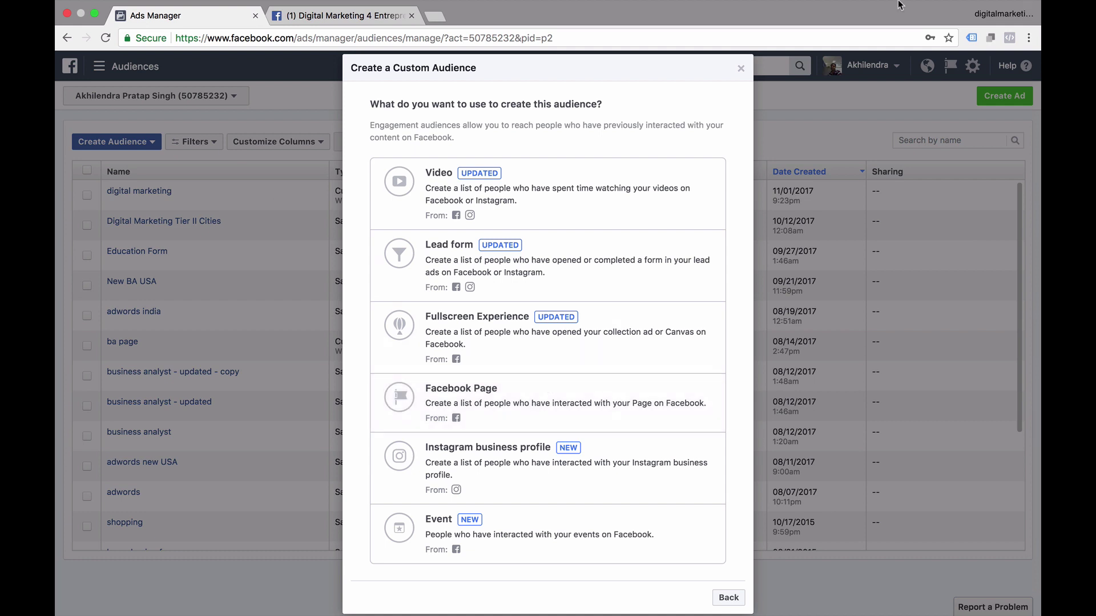
- Switch back to the new event form on the Digital Marketing 4 Entrepreneurs page
{"action": "left_click", "coordinate": [336, 16]}
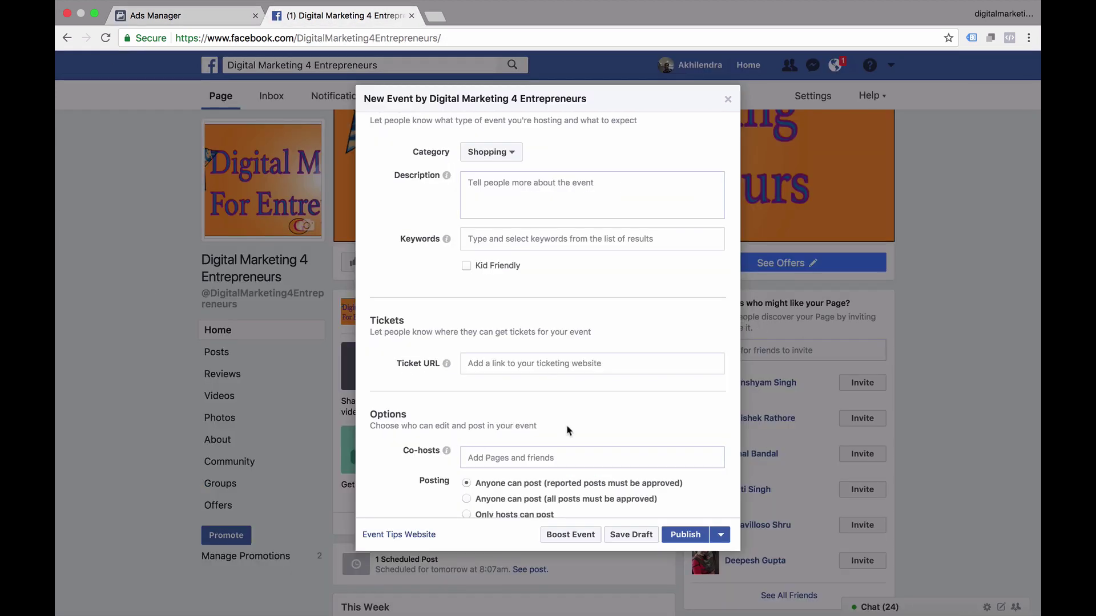
- Examine the new event's boost settings, including the full audience list and the editable options of "People you choose through targeting"
{"action": "scroll", "coordinate": [567, 428], "scroll_direction": "down", "scroll_amount": 2}
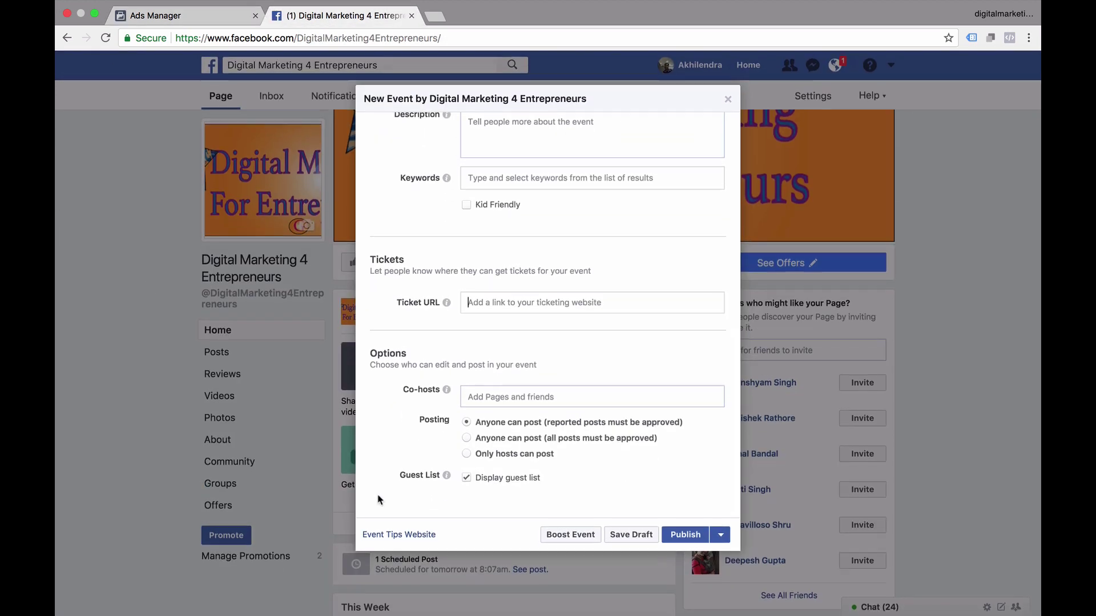
{"action": "left_click", "coordinate": [562, 535]}
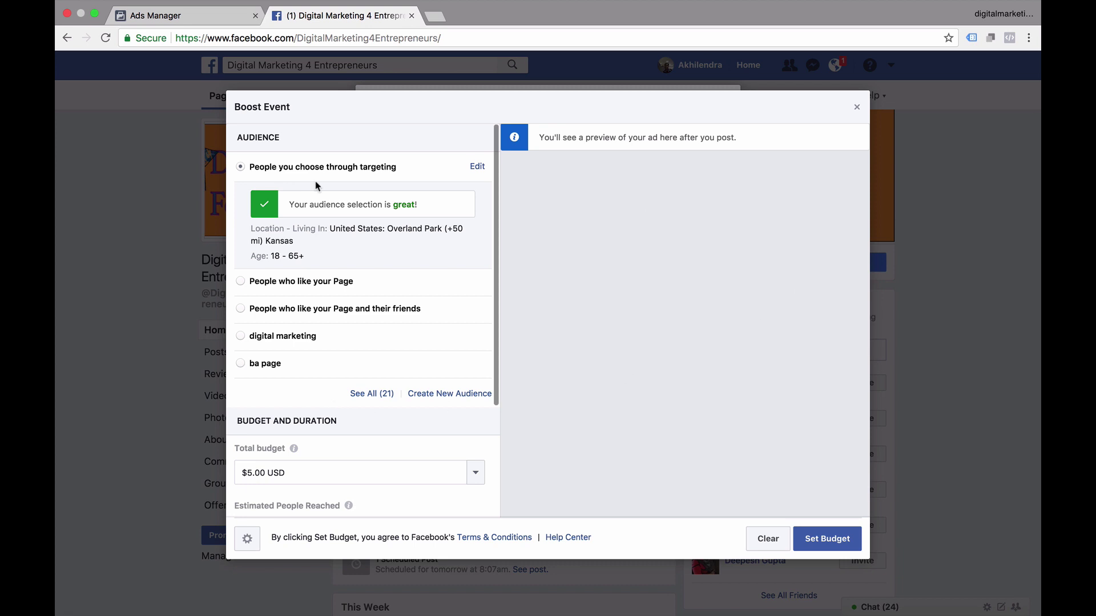
{"action": "left_click", "coordinate": [370, 393]}
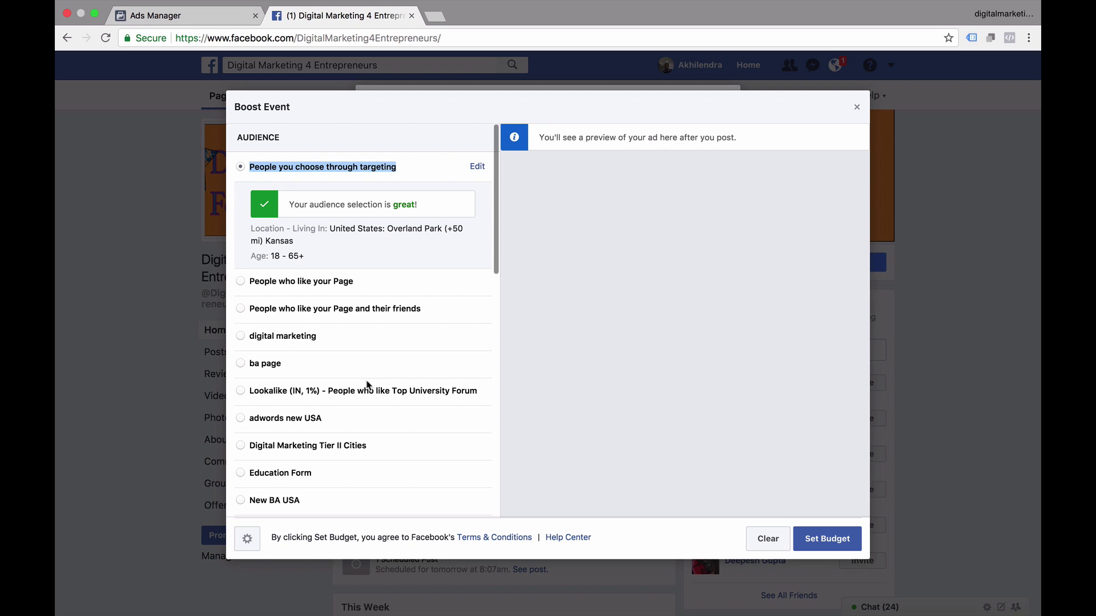
{"action": "left_click", "coordinate": [476, 167]}
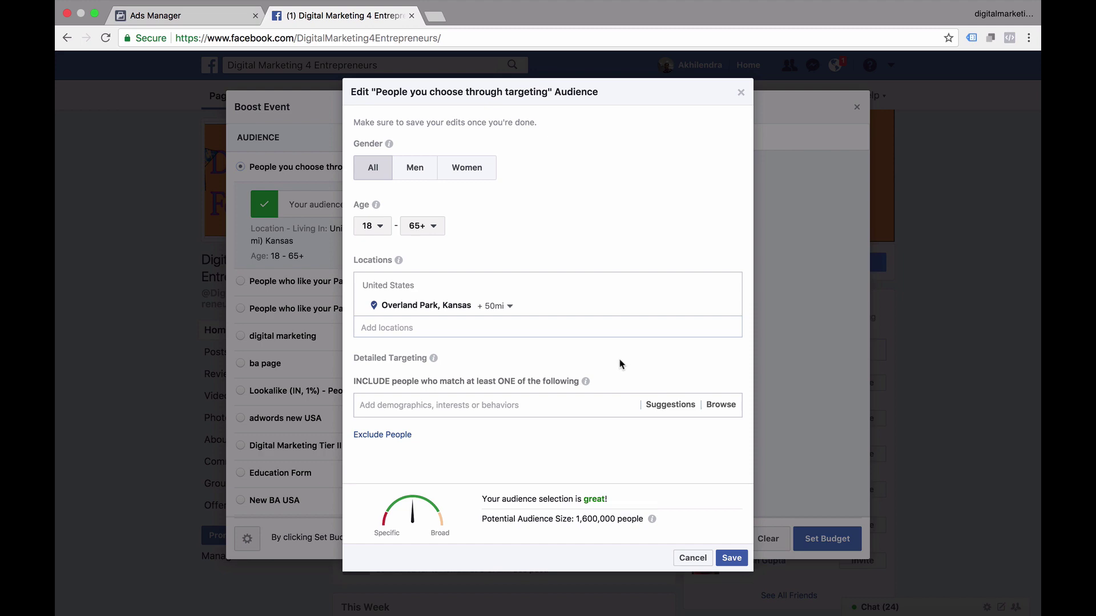
{"action": "left_click", "coordinate": [691, 558]}
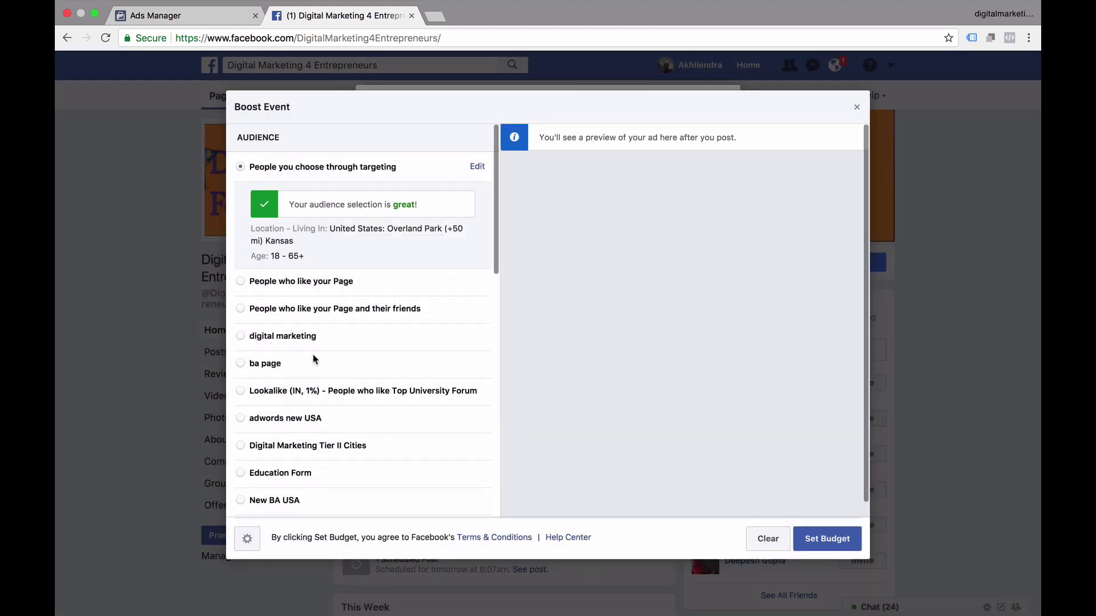
- Check the boost's estimated reach and set its duration to 14 days
{"action": "scroll", "coordinate": [309, 359], "scroll_direction": "down", "scroll_amount": 3}
{"action": "scroll", "coordinate": [186, 345], "scroll_direction": "down", "scroll_amount": 10}
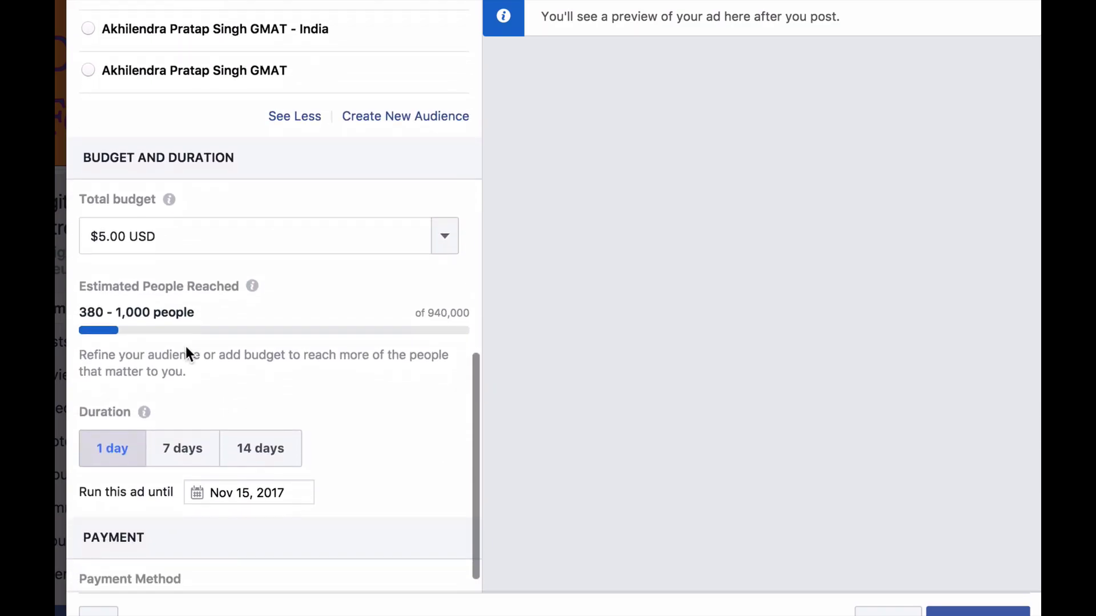
{"action": "left_click_drag", "start_coordinate": [210, 310], "coordinate": [74, 310]}
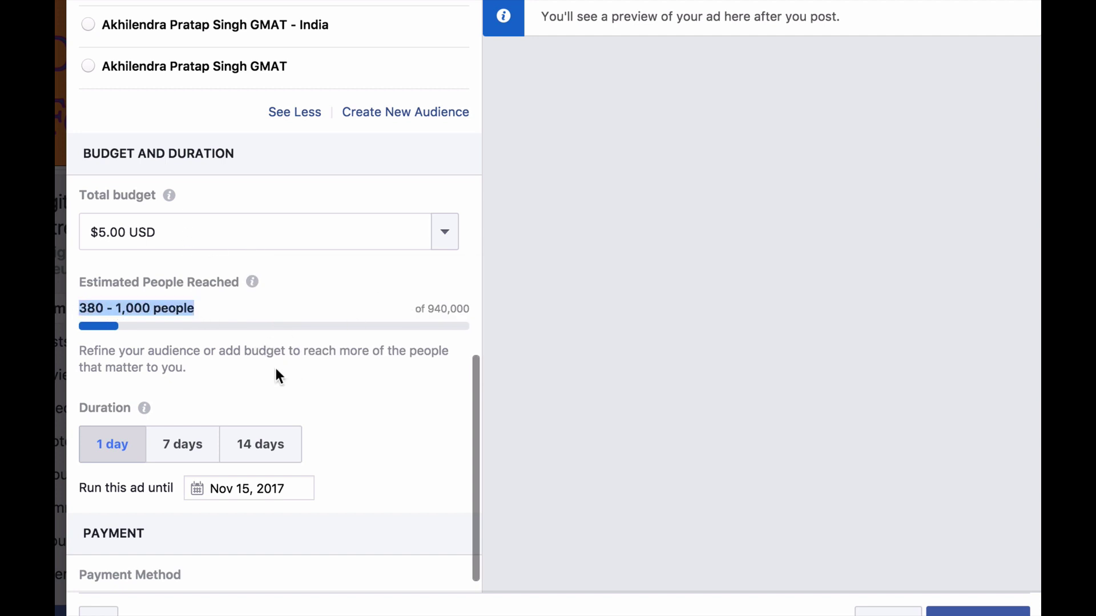
{"action": "left_click", "coordinate": [174, 454]}
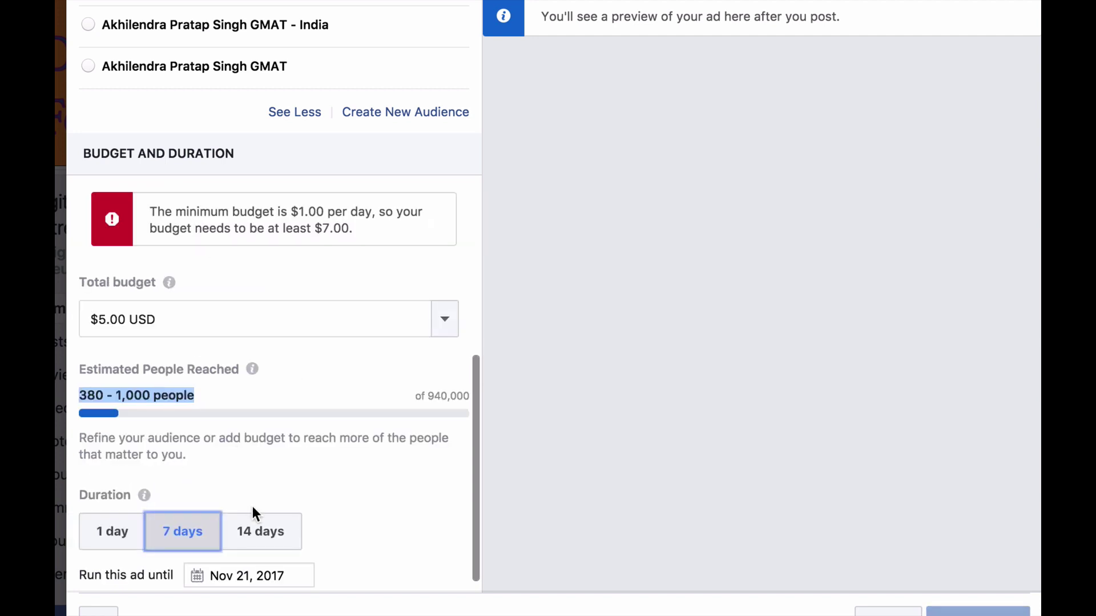
{"action": "left_click", "coordinate": [244, 532]}
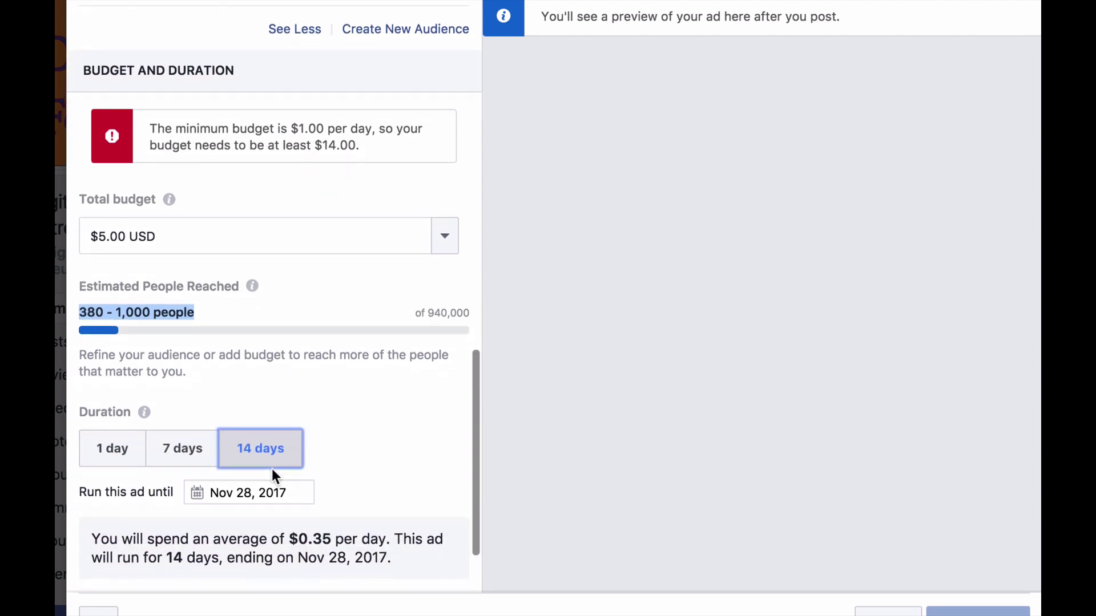
- Set the event boost's total budget to $15.00 USD
{"action": "left_click", "coordinate": [163, 236]}
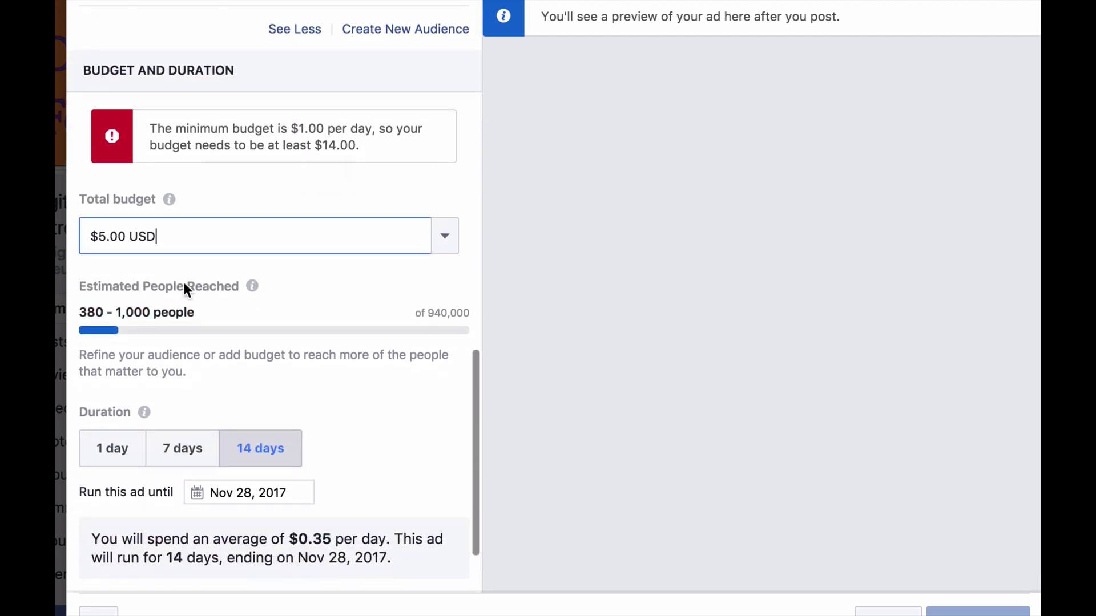
{"action": "left_click_drag", "start_coordinate": [203, 308], "coordinate": [63, 314]}
{"action": "left_click", "coordinate": [150, 308]}
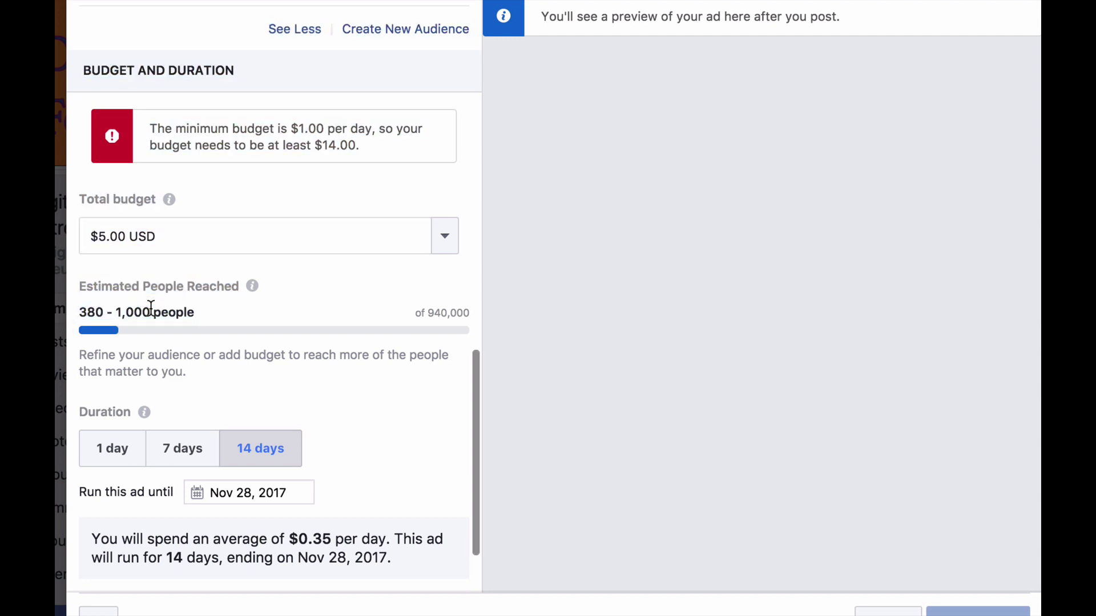
{"action": "left_click", "coordinate": [105, 236]}
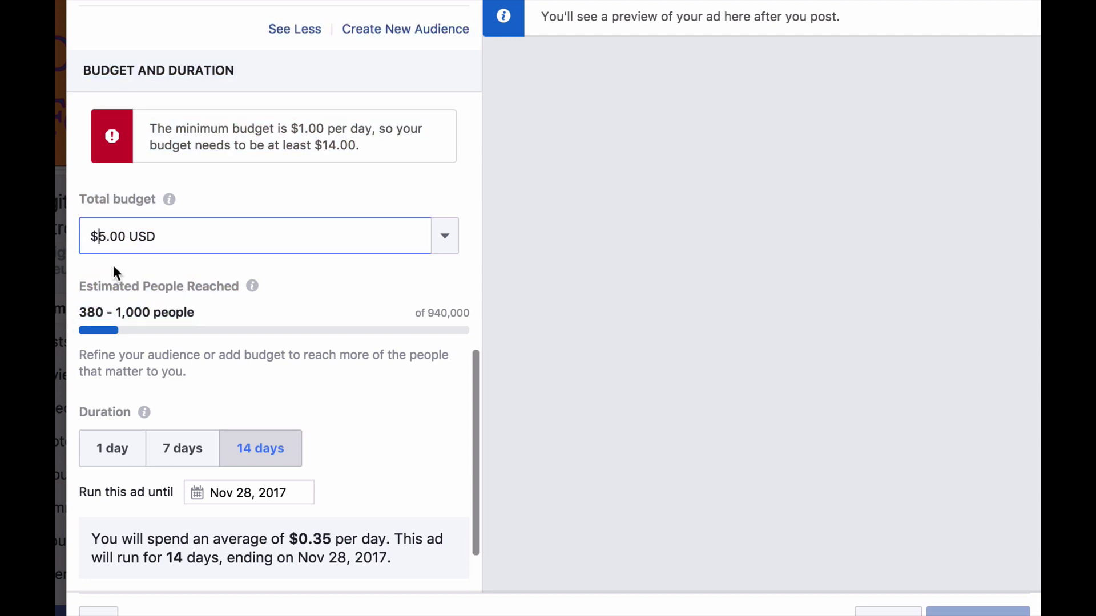
{"action": "type", "text": "1"}
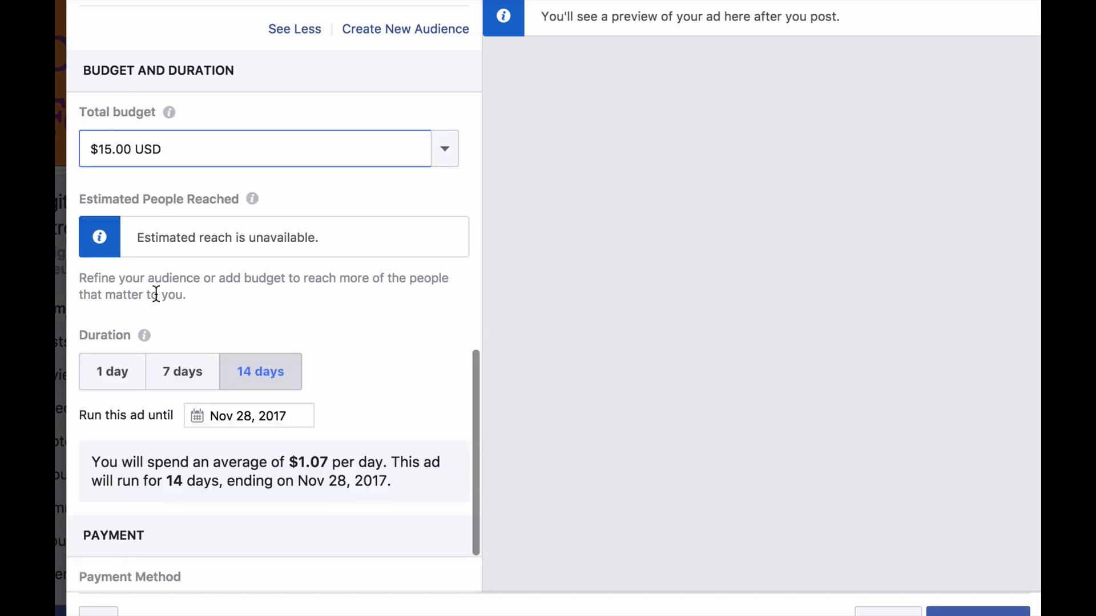
{"action": "left_click", "coordinate": [313, 202]}
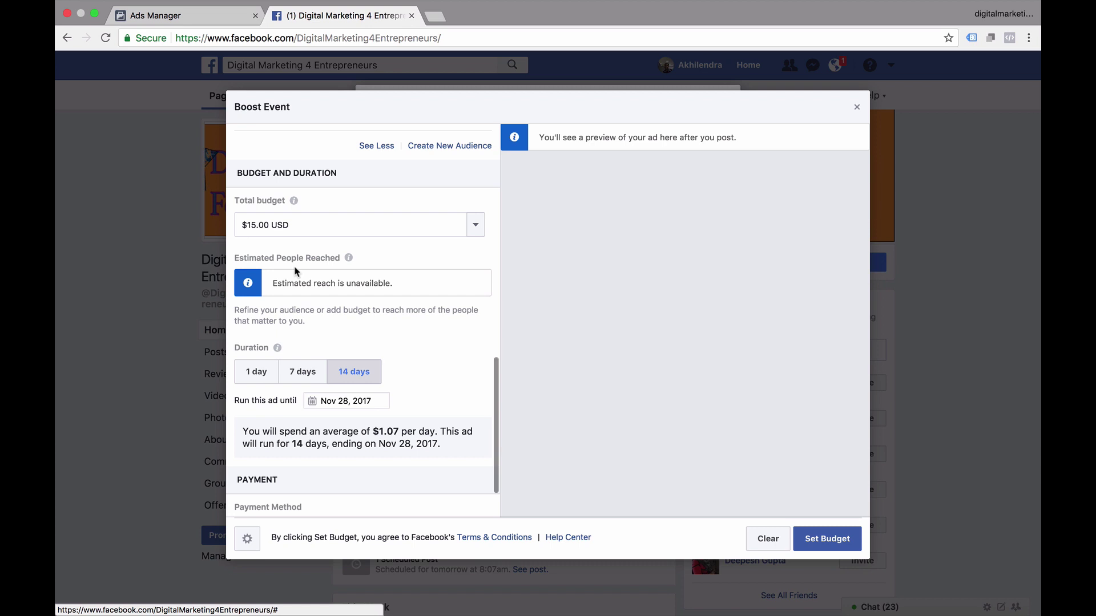
- Review the boost's audience choices again and close the Boost Event settings without setting the budget
{"action": "scroll", "coordinate": [319, 273], "scroll_direction": "up", "scroll_amount": 15}
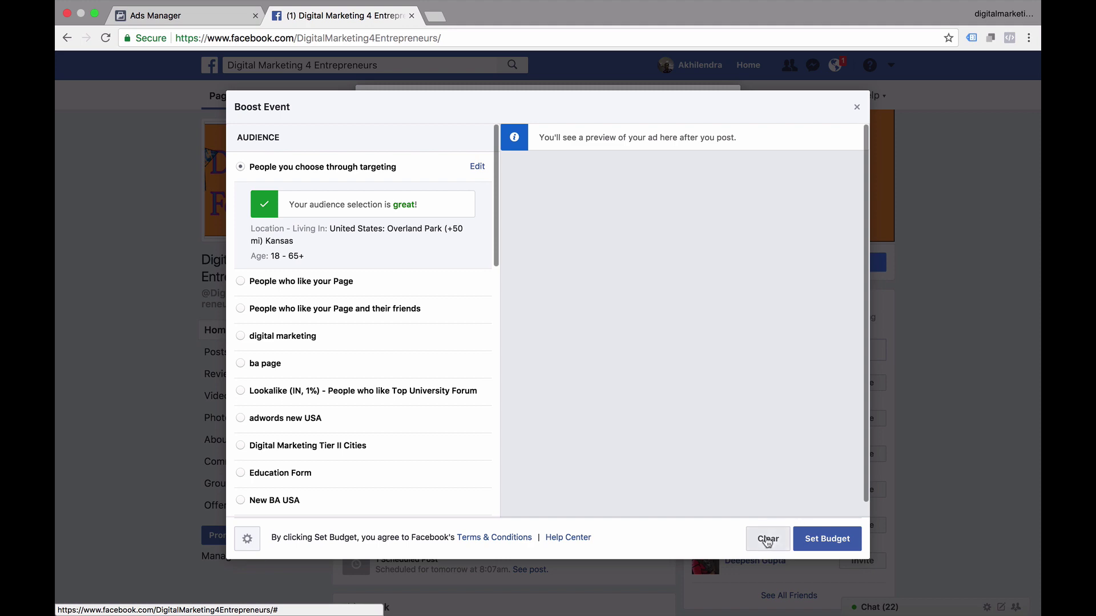
{"action": "left_click", "coordinate": [856, 107]}
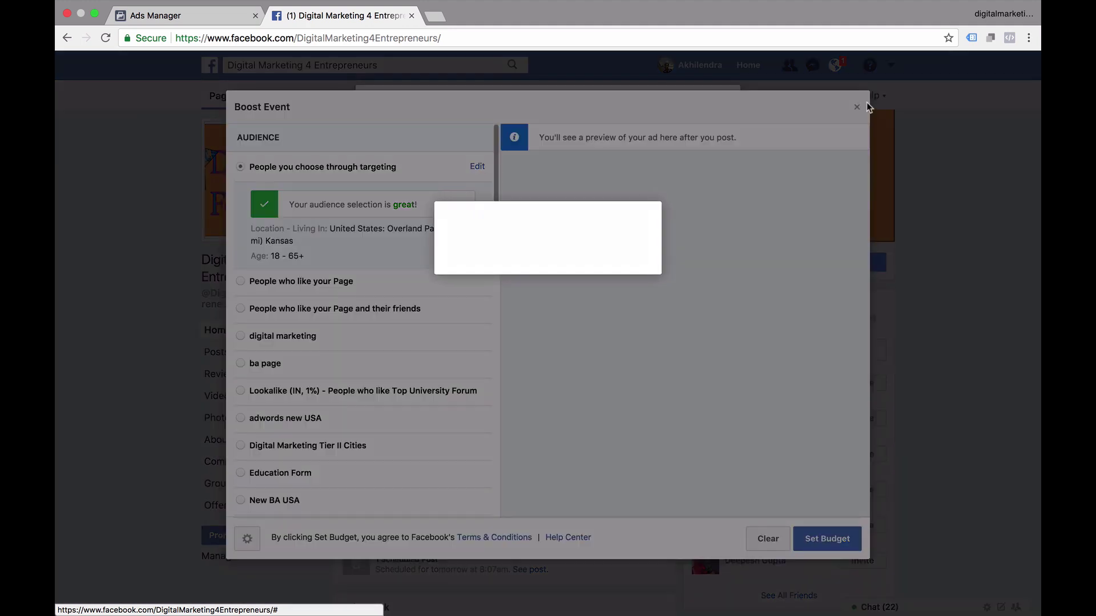
{"action": "left_click", "coordinate": [622, 288]}
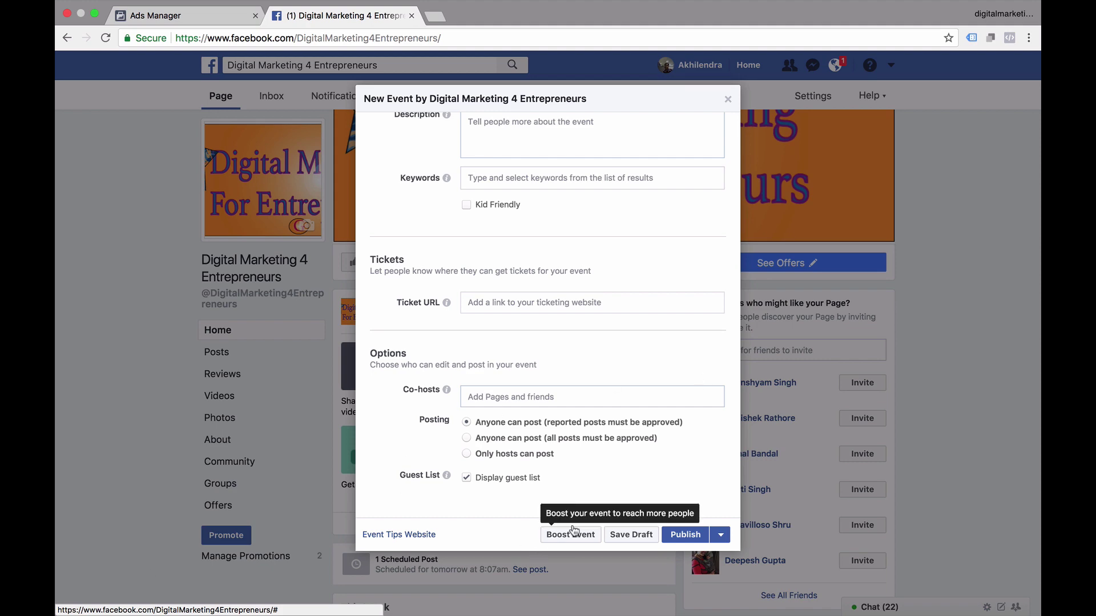
- Close the new event form and open the page's promotions to view the results of the page promotion
{"action": "left_click", "coordinate": [727, 100]}
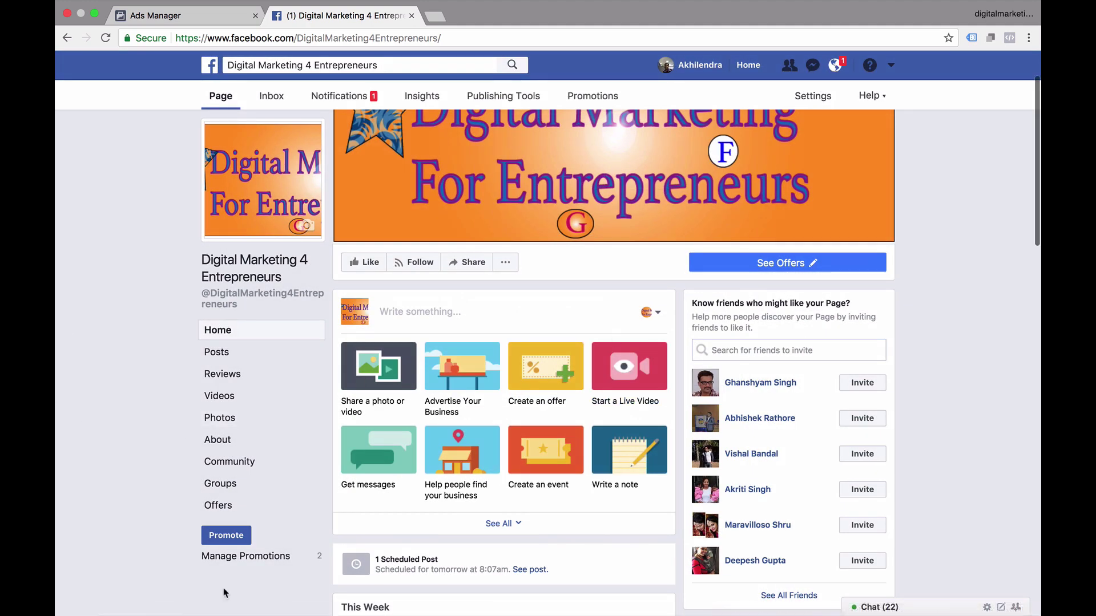
{"action": "left_click", "coordinate": [263, 562]}
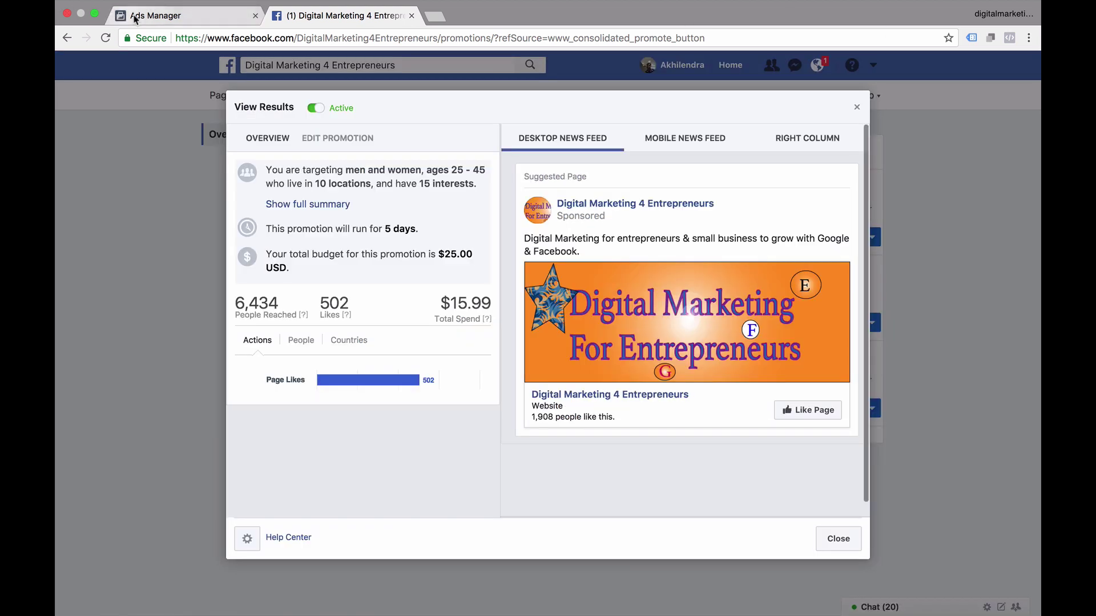
- Switch to Ads Manager and close the custom audience setup without creating an audience
{"action": "left_click", "coordinate": [151, 17]}
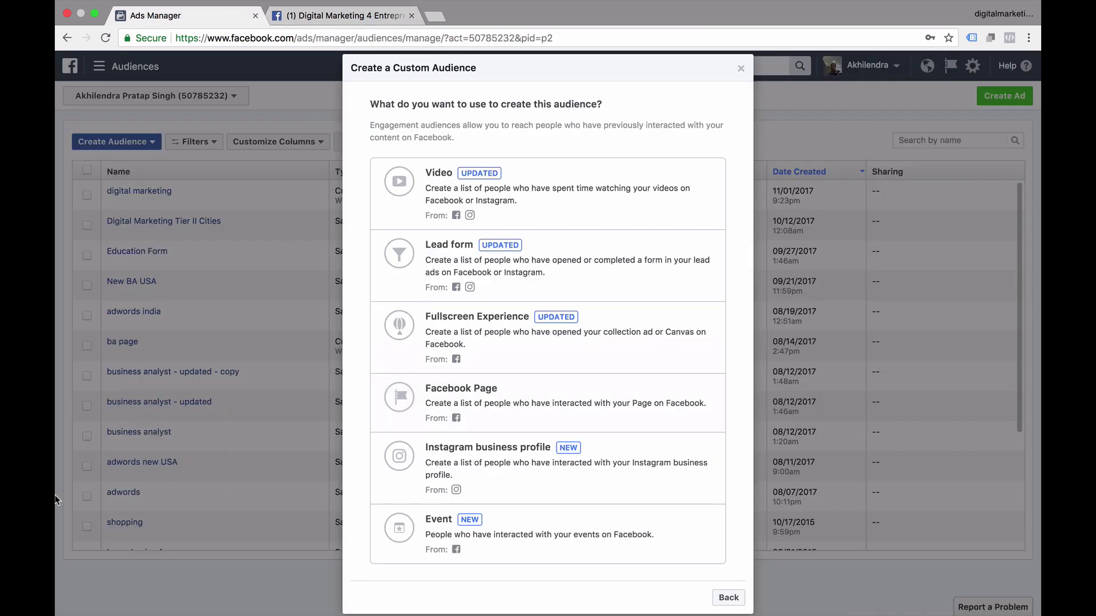
{"action": "left_click", "coordinate": [728, 597]}
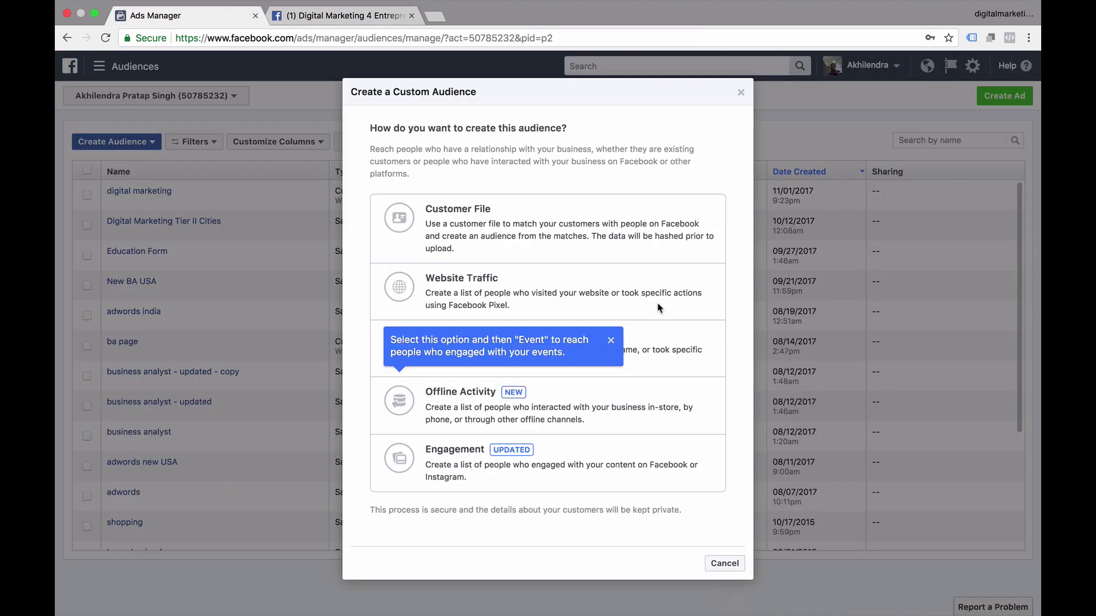
{"action": "left_click", "coordinate": [740, 92]}
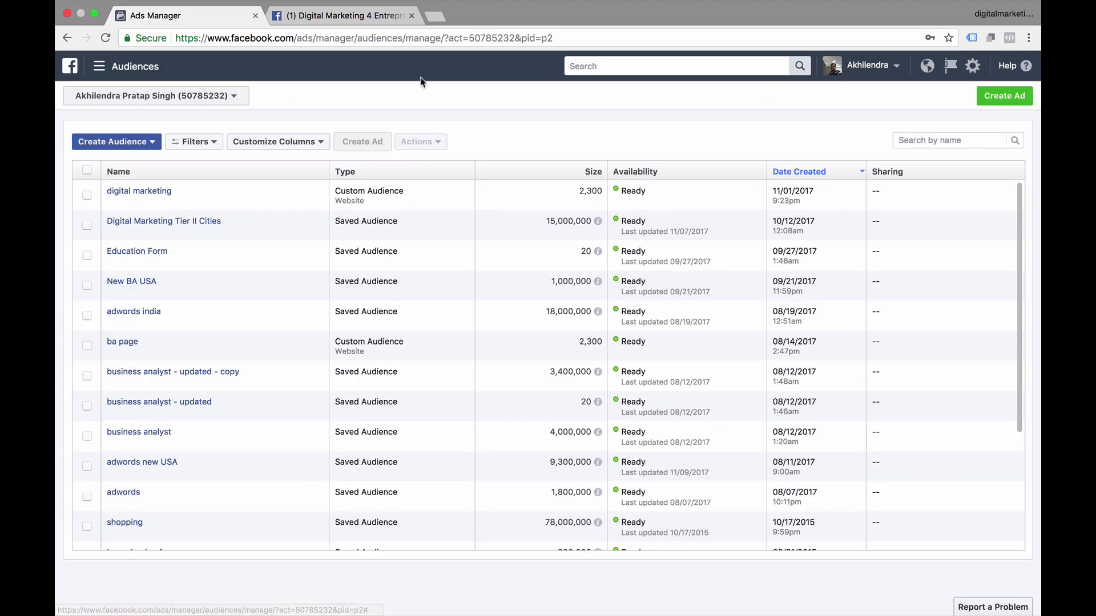
- Go from Audiences to the ad account's campaign list in Ads Manager
{"action": "left_click", "coordinate": [100, 69]}
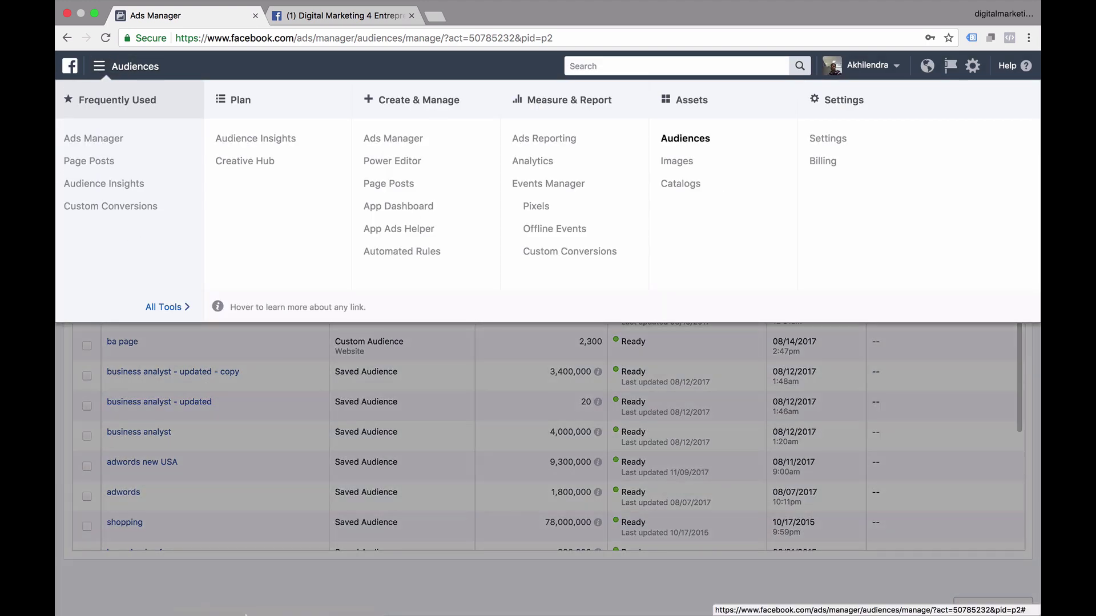
{"action": "left_click", "coordinate": [258, 574]}
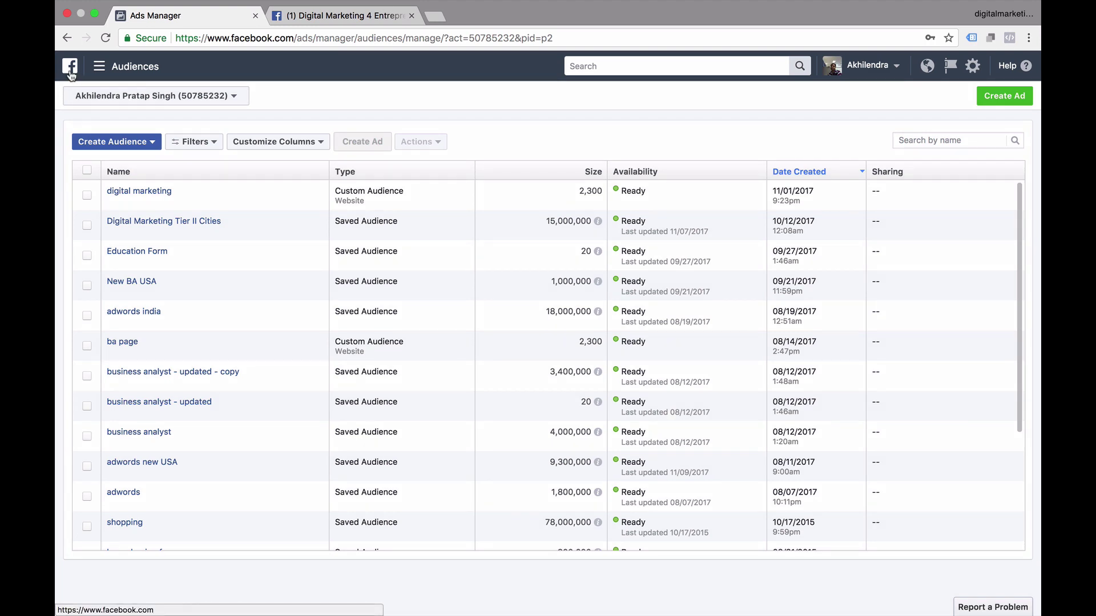
{"action": "left_click", "coordinate": [97, 69]}
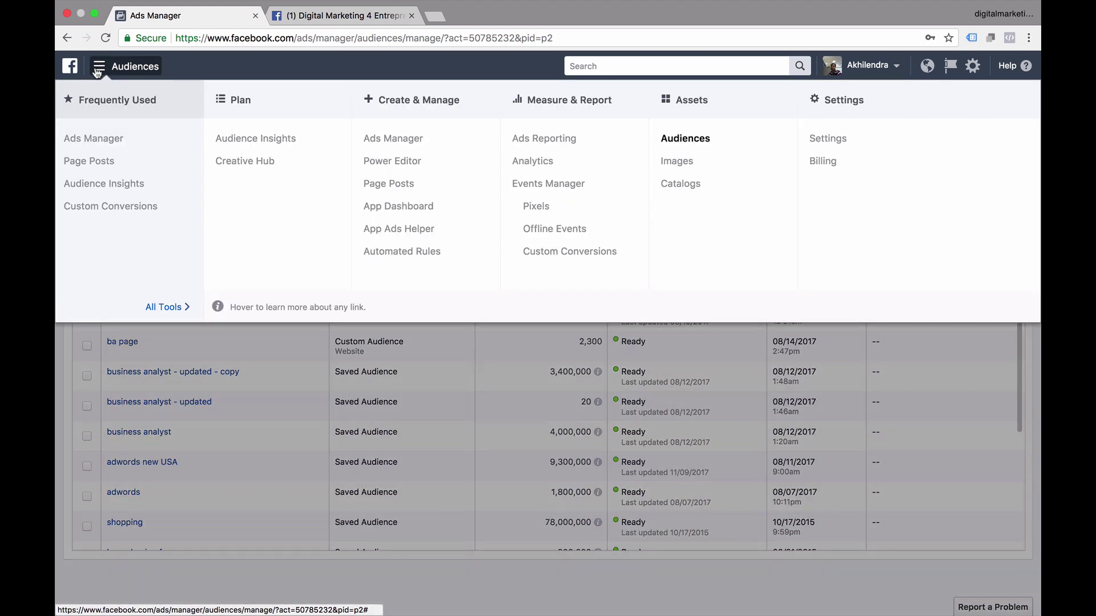
{"action": "left_click", "coordinate": [68, 140]}
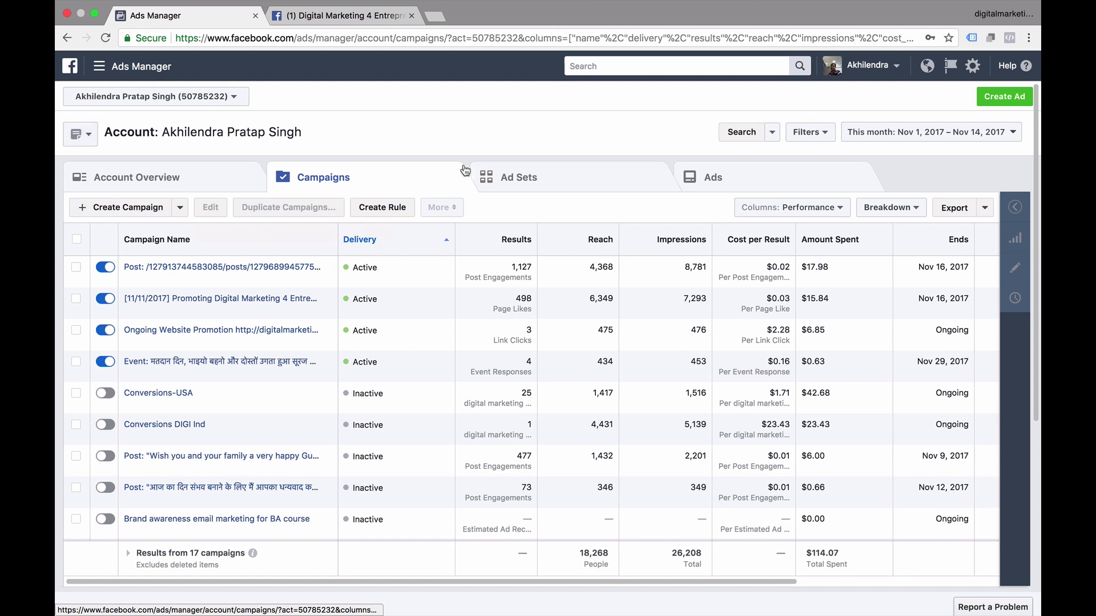
- Examine the Account Overview charts for amount spent and impressions, plus the age, gender, hour and location breakdowns
{"action": "left_click", "coordinate": [160, 190]}
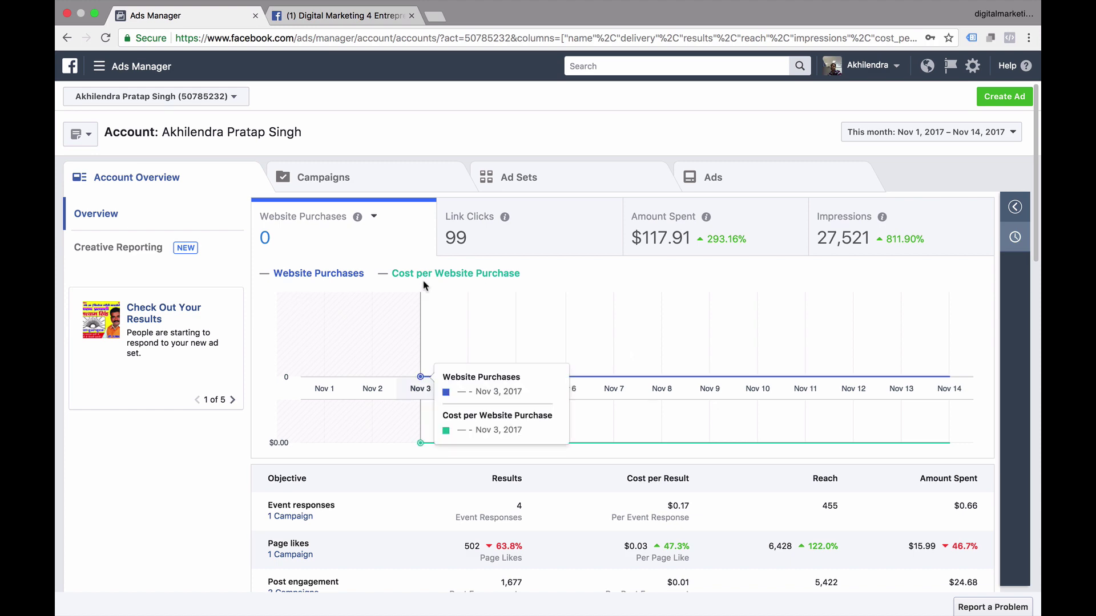
{"action": "left_click", "coordinate": [589, 228]}
{"action": "left_click", "coordinate": [714, 239]}
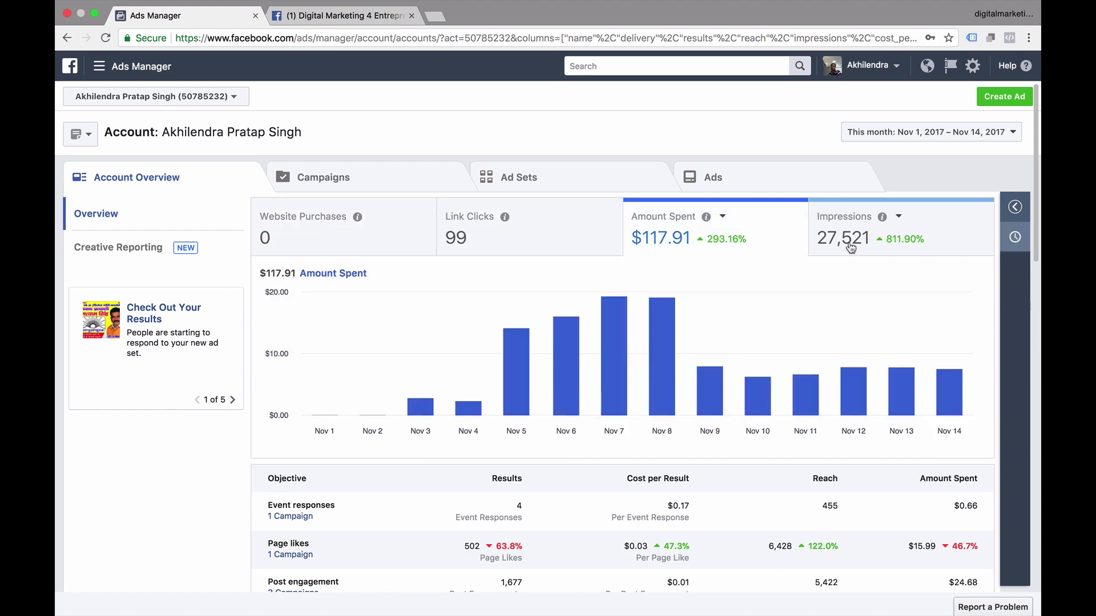
{"action": "left_click", "coordinate": [852, 246]}
{"action": "scroll", "coordinate": [696, 263], "scroll_direction": "down", "scroll_amount": 5}
{"action": "scroll", "coordinate": [695, 264], "scroll_direction": "down", "scroll_amount": 10}
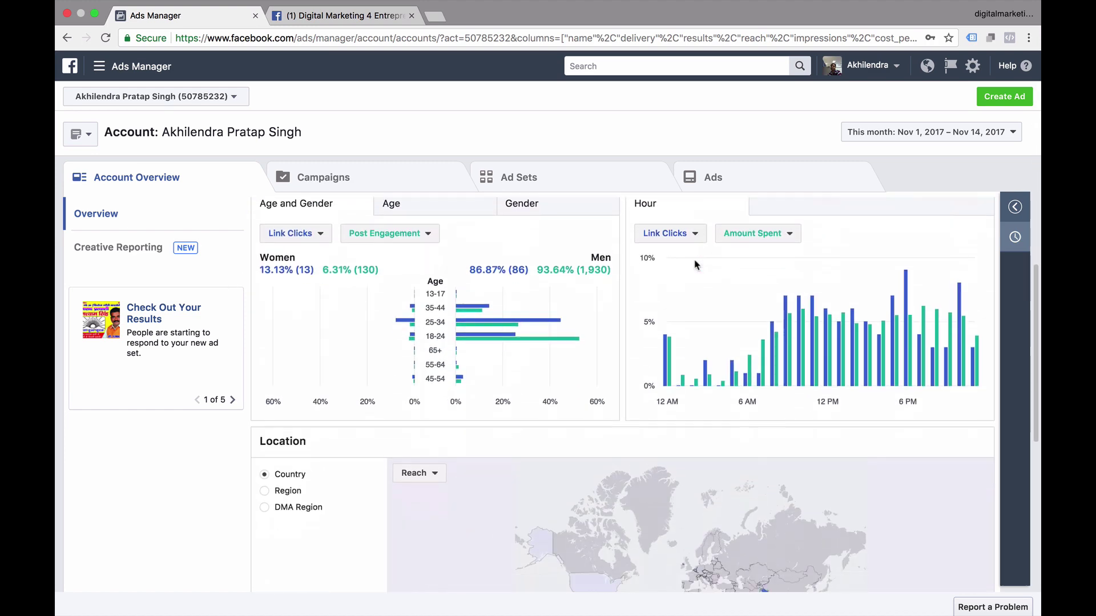
{"action": "scroll", "coordinate": [694, 261], "scroll_direction": "up", "scroll_amount": 15}
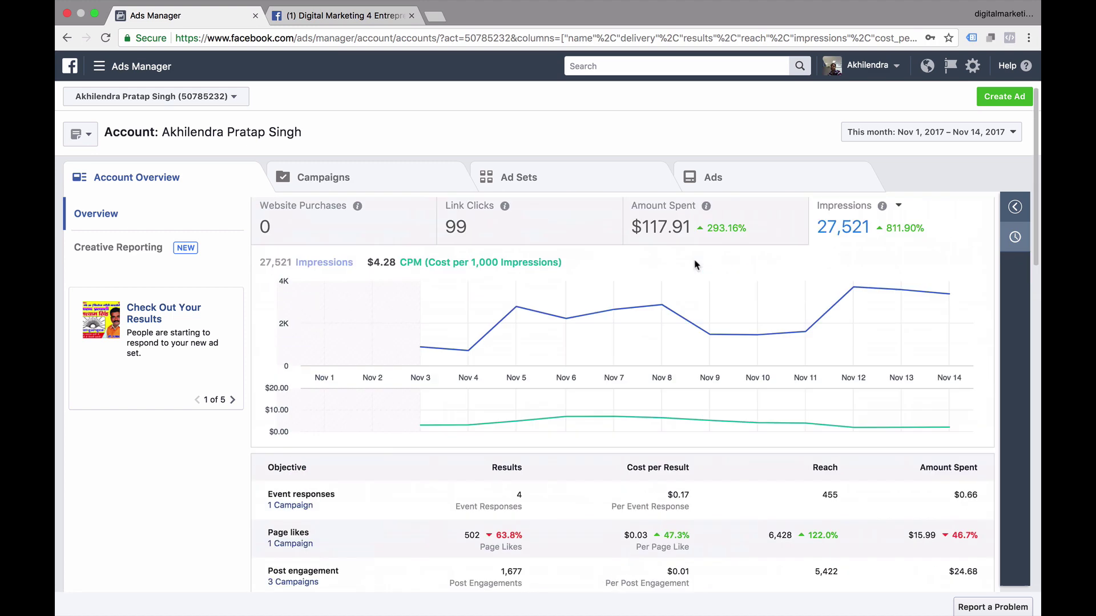